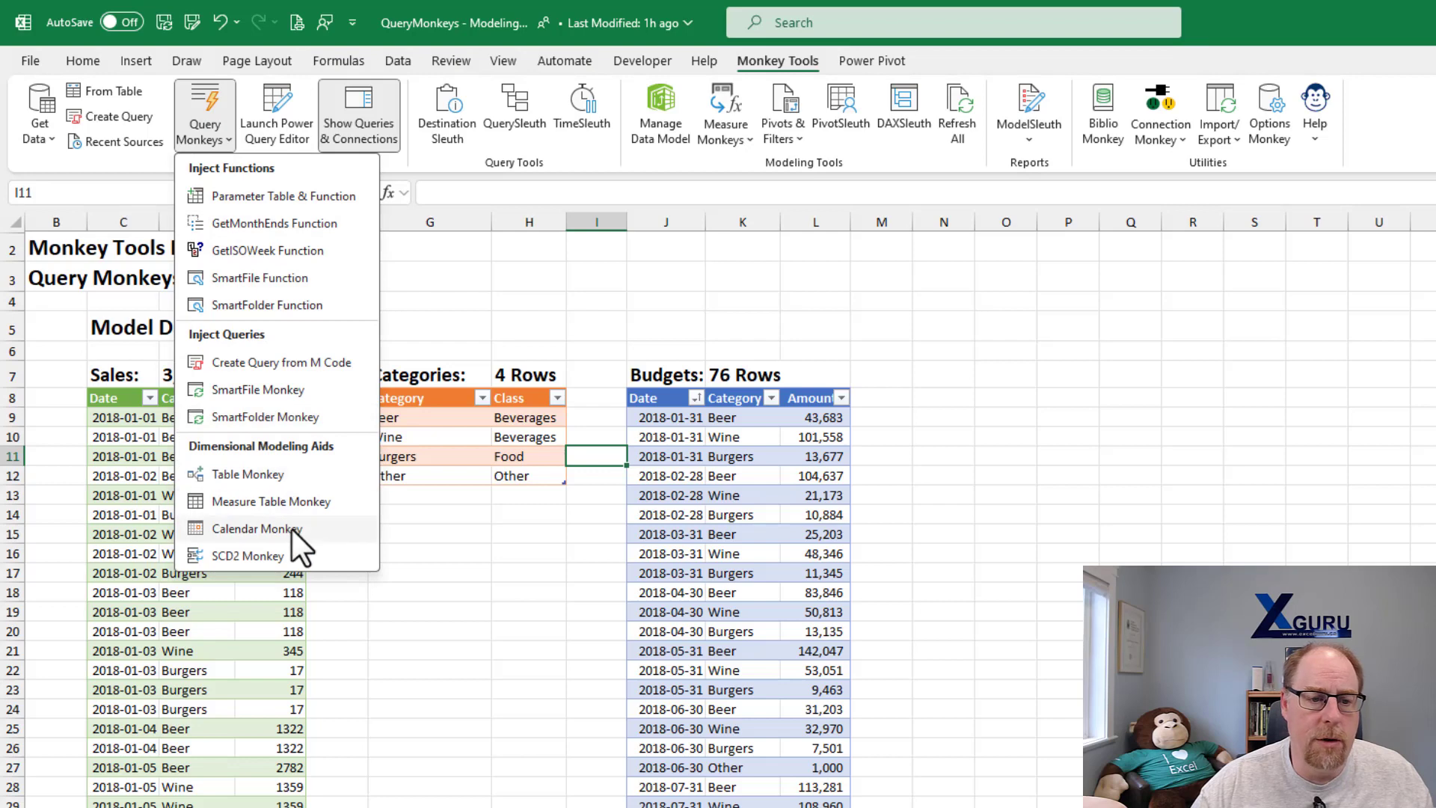
Step: Start Calendar Monkey for a 12 Month calendar and set its valid year end to 2024-09-30
click(292, 528)
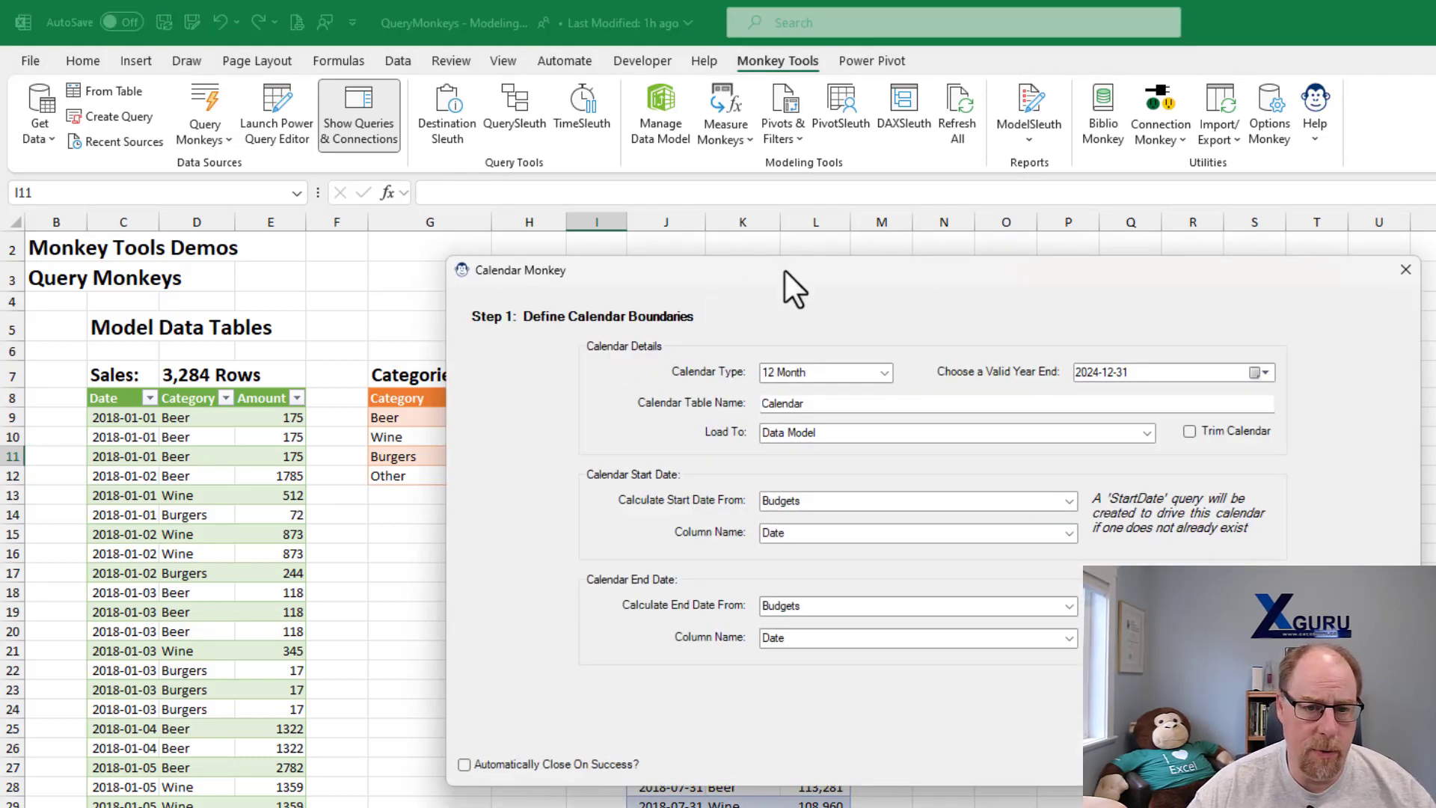
drag(783, 271, 510, 103)
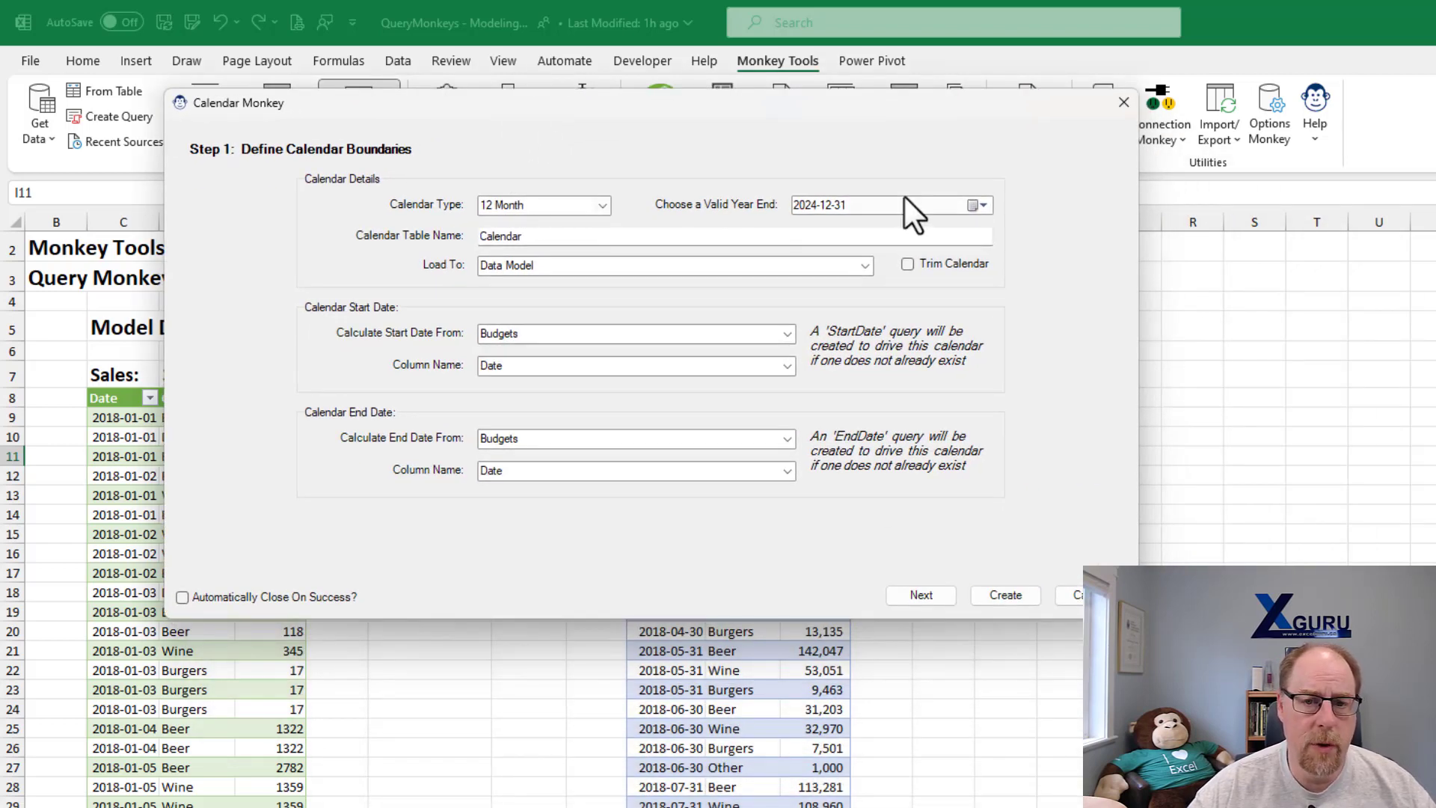
click(975, 204)
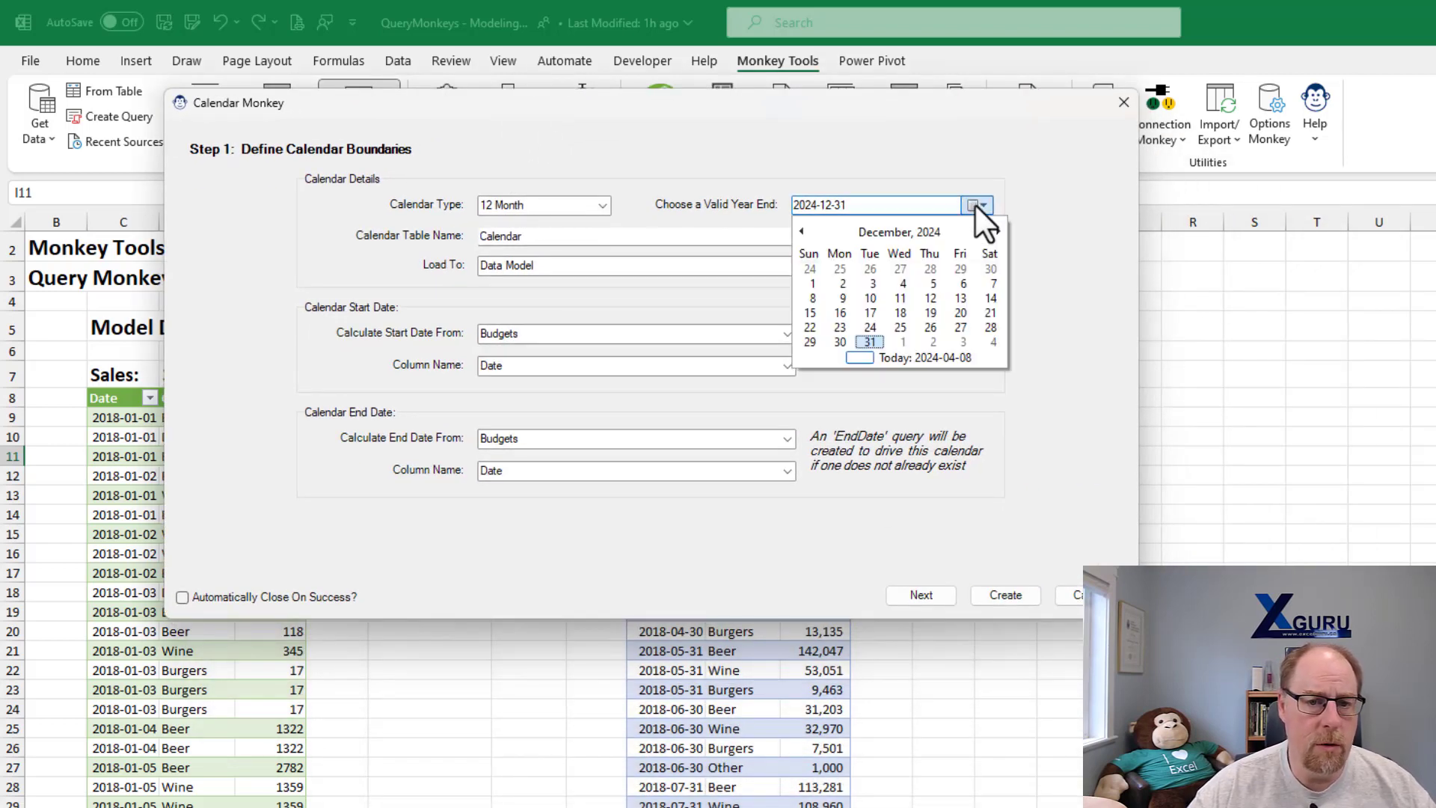
click(912, 231)
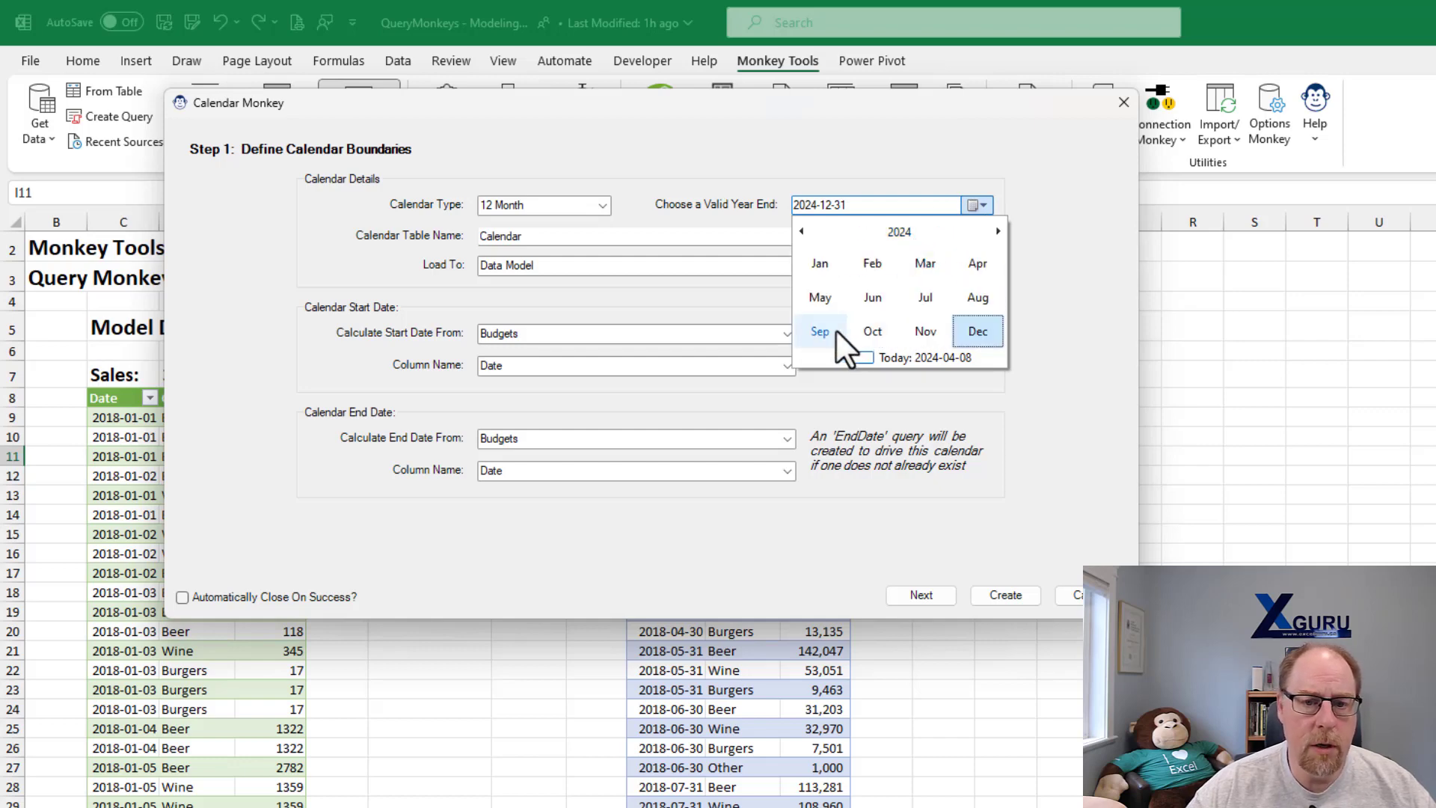
click(821, 331)
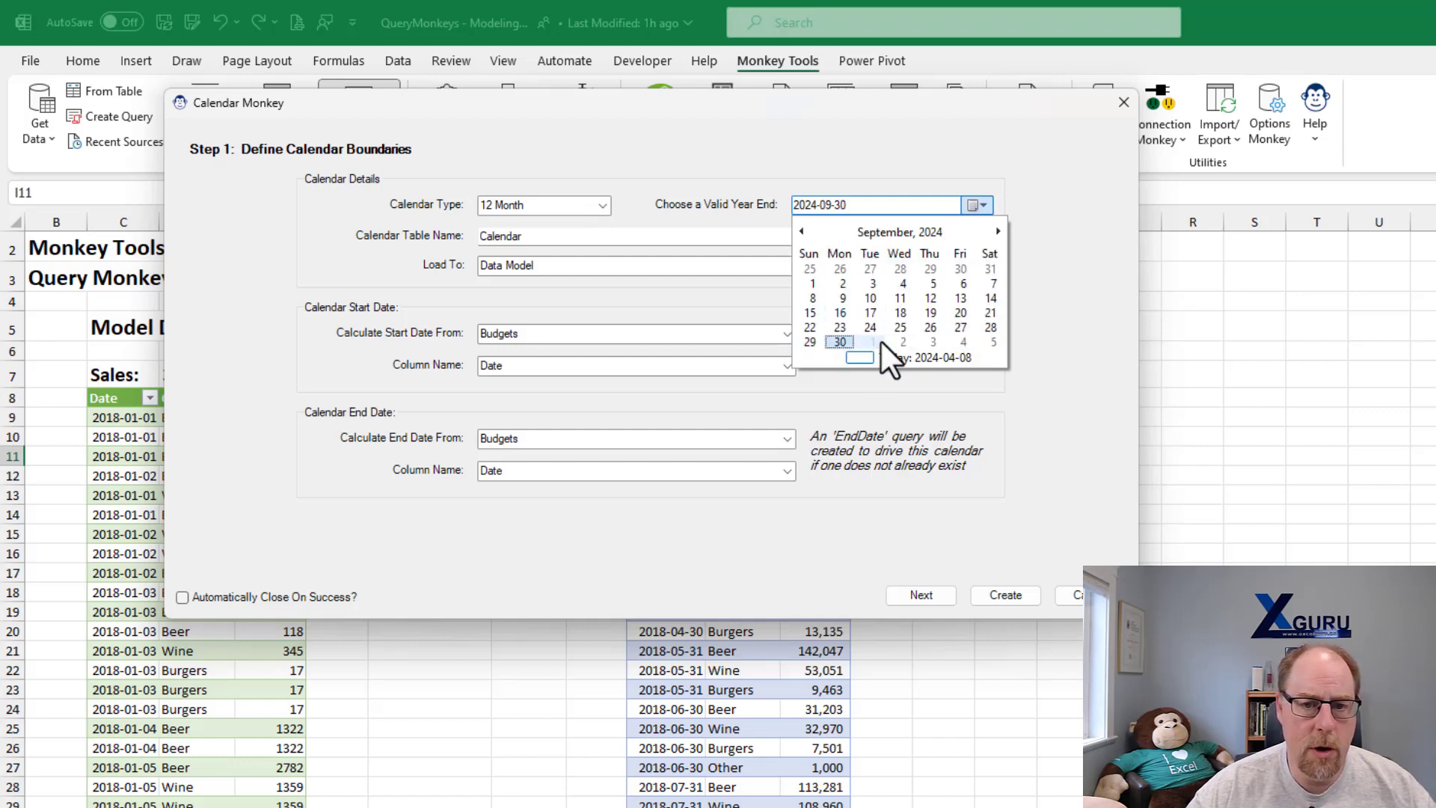
click(837, 341)
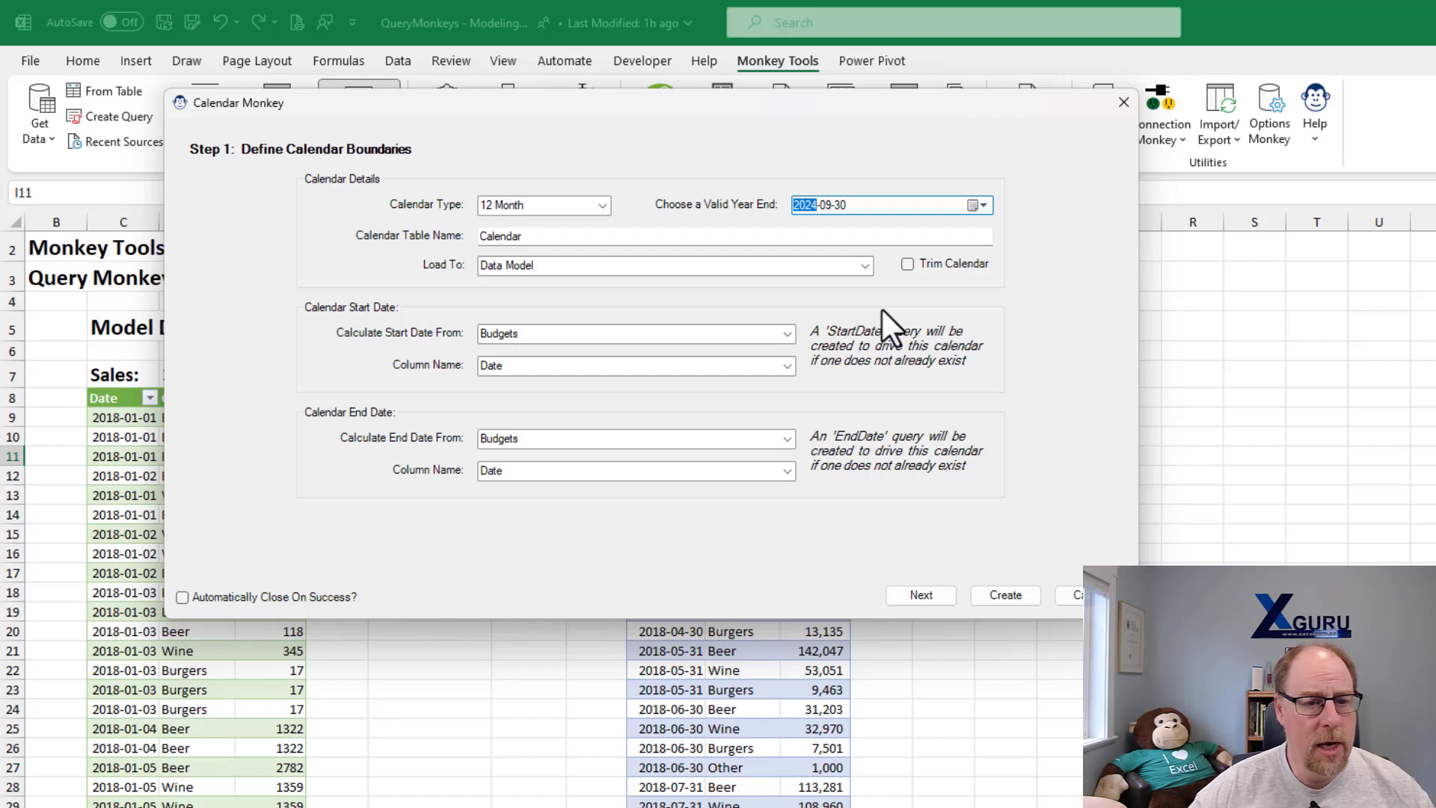
Step: Calculate the calendar start date from Staging - Sales and the end date from Staging - Budgets
click(786, 333)
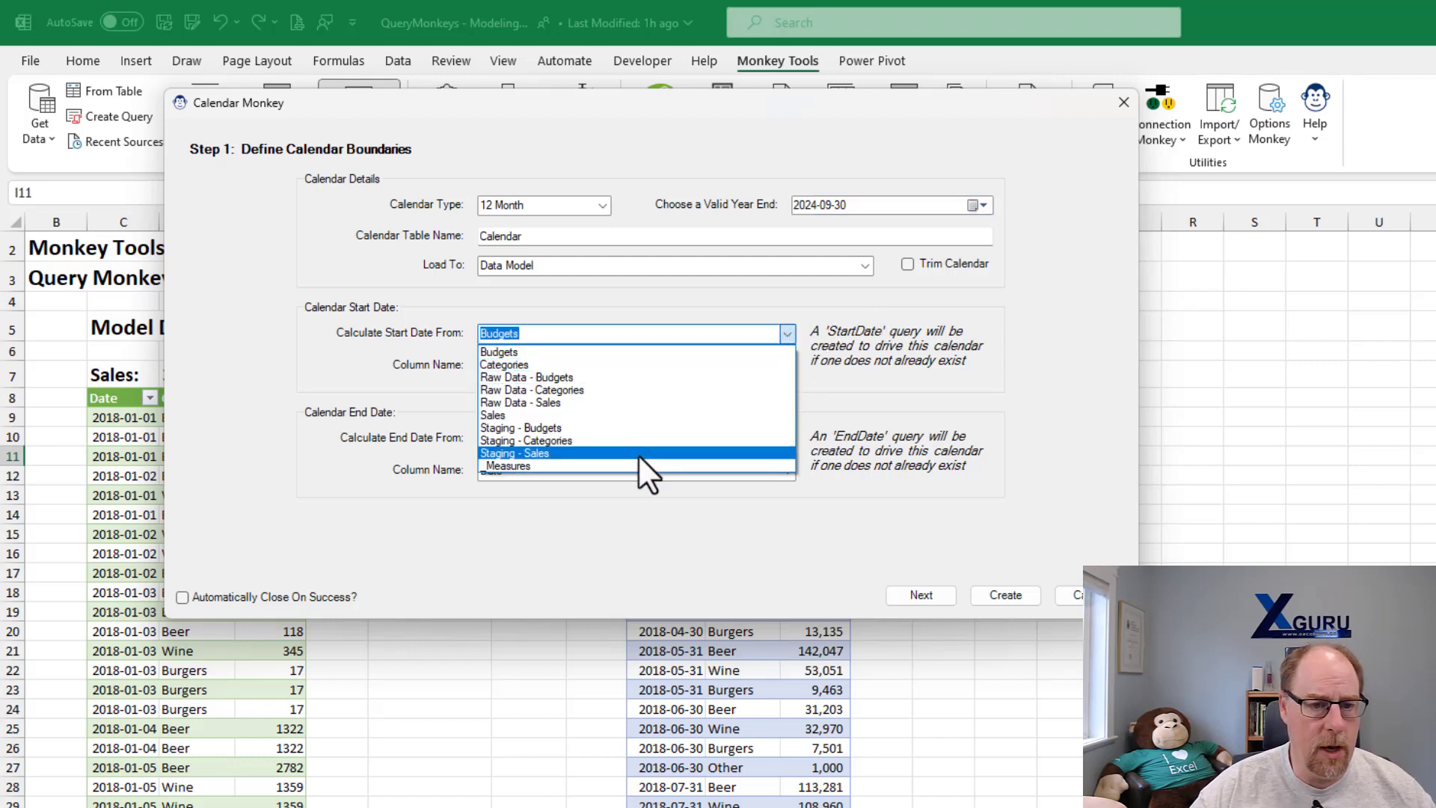
click(635, 453)
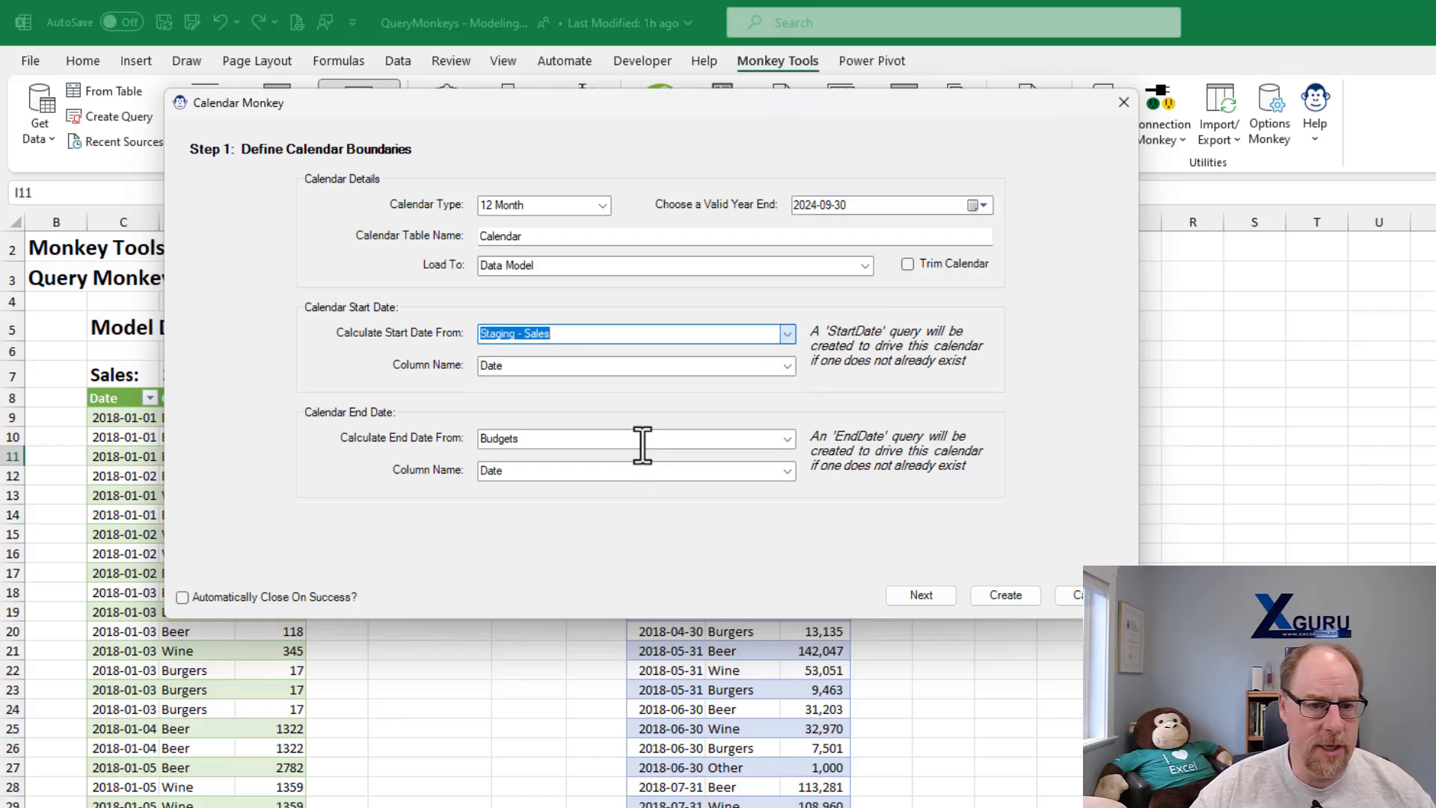
click(787, 438)
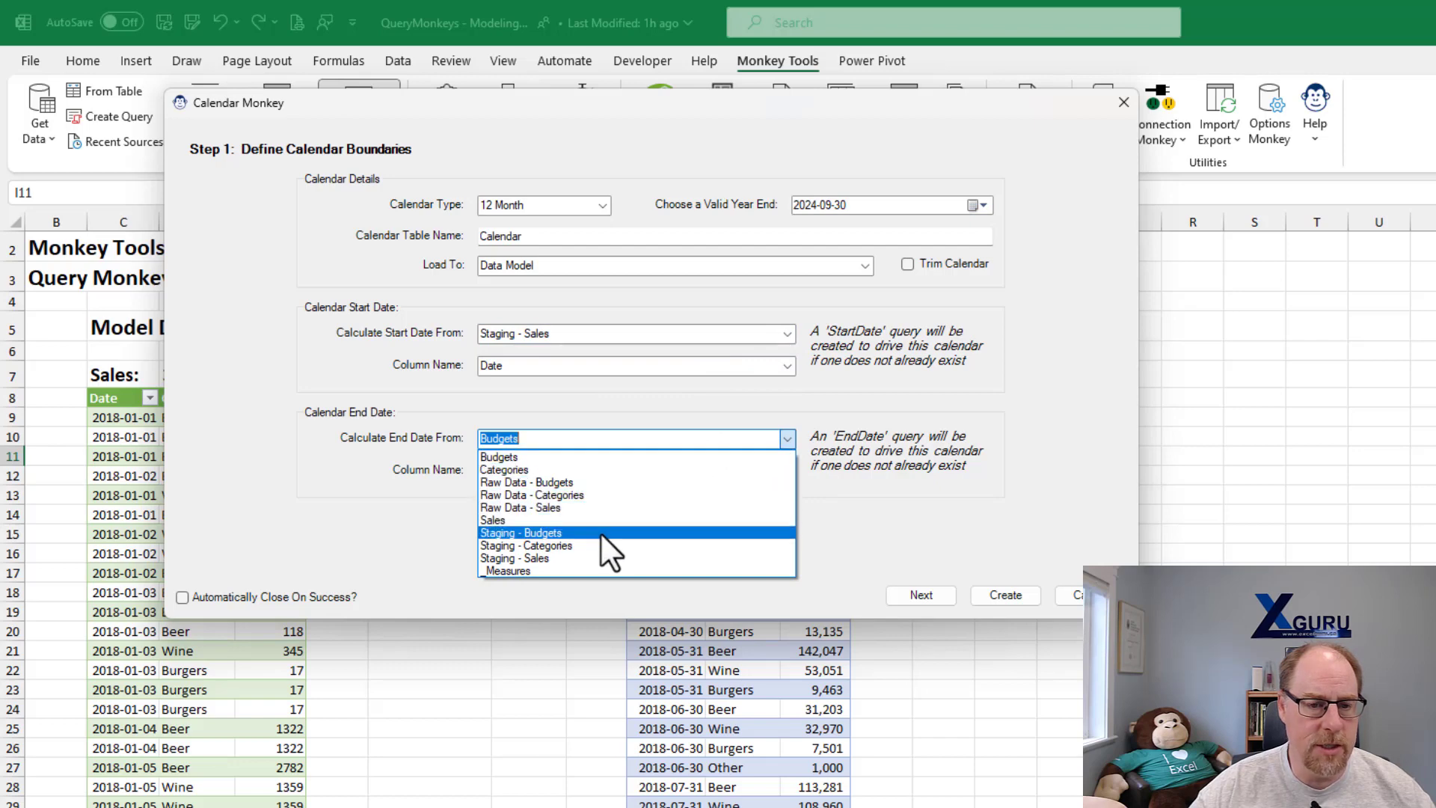
click(600, 532)
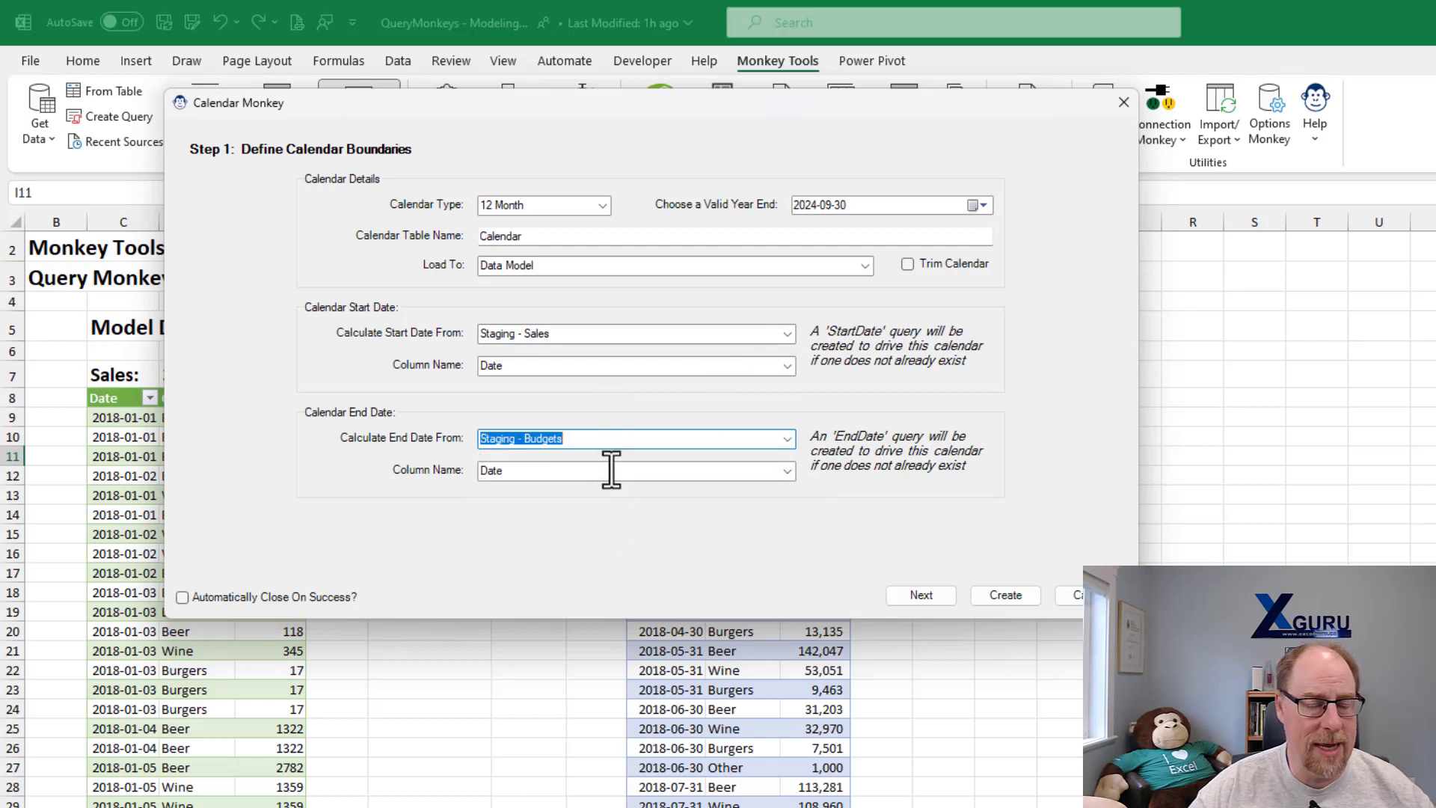
Step: Accept the preselected calendar columns, create the Calendar table without automatic relationships, and close the progress report
click(917, 593)
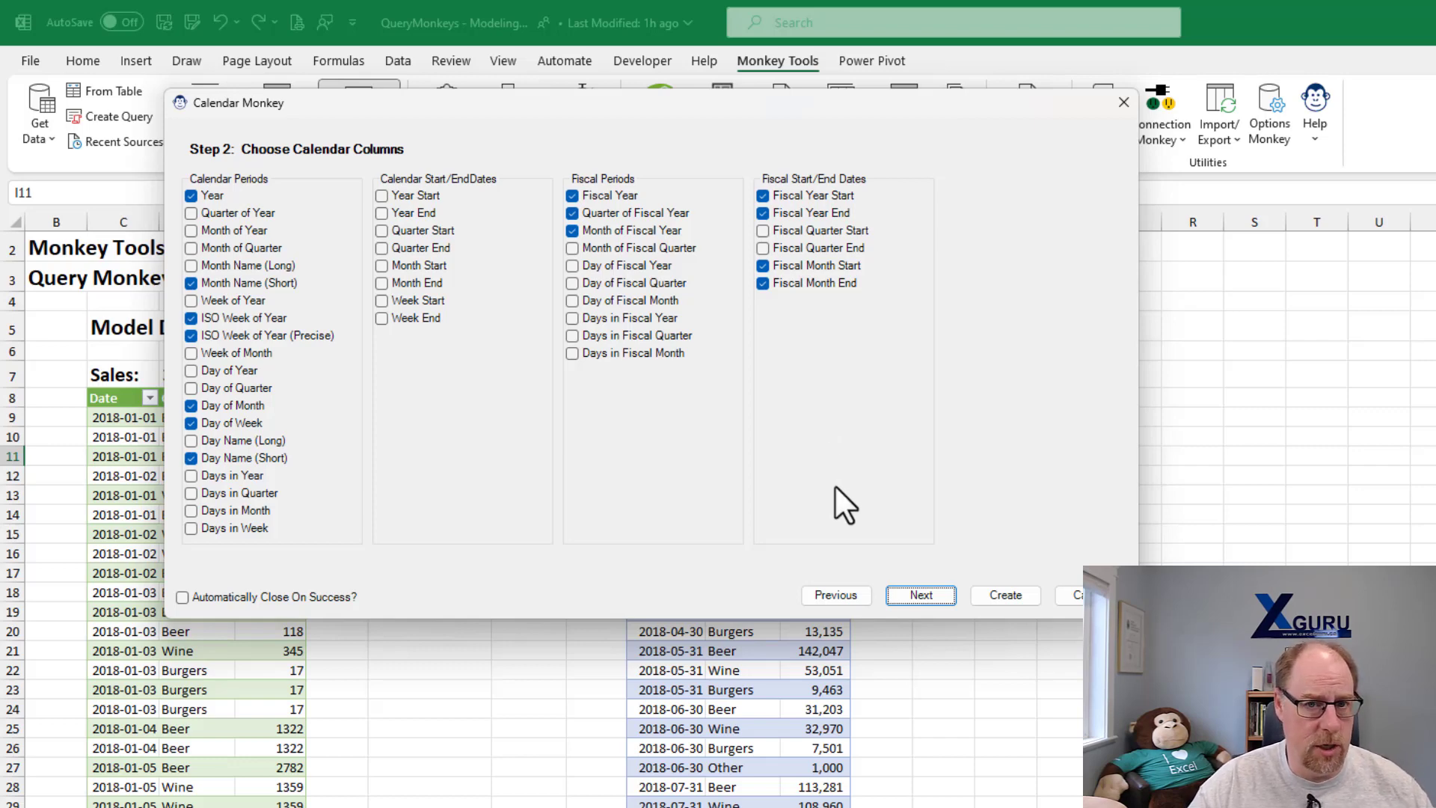
click(917, 595)
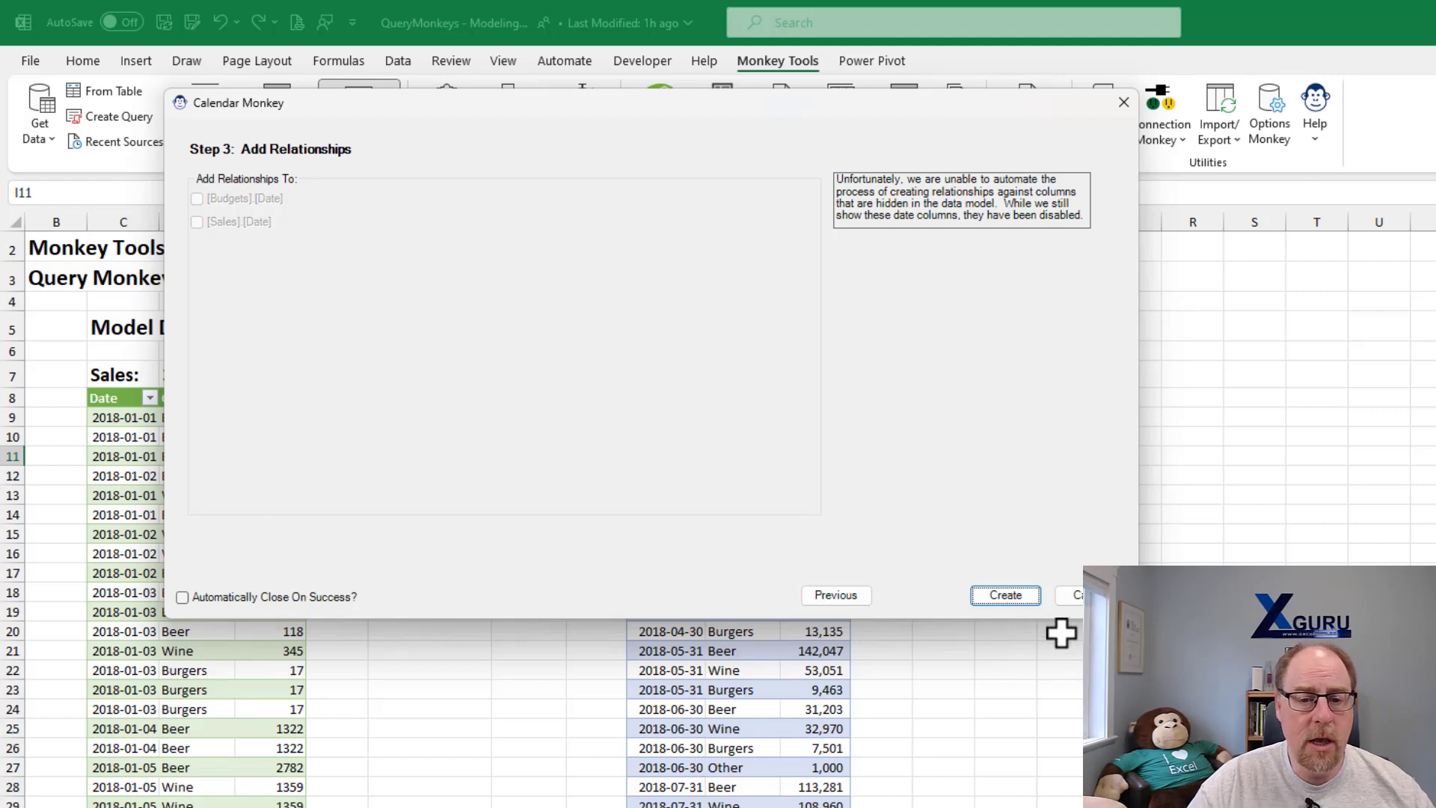
click(1018, 594)
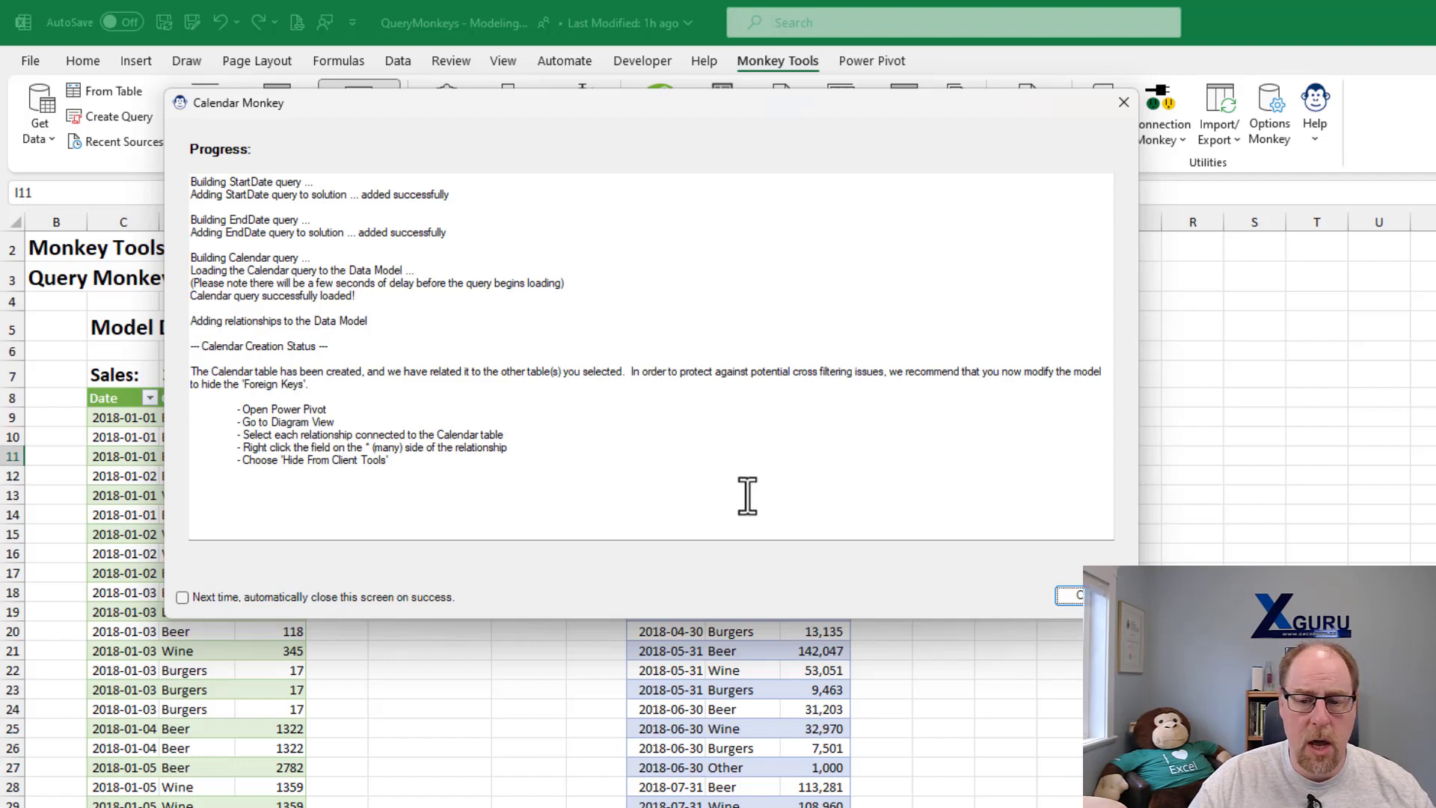
click(1074, 595)
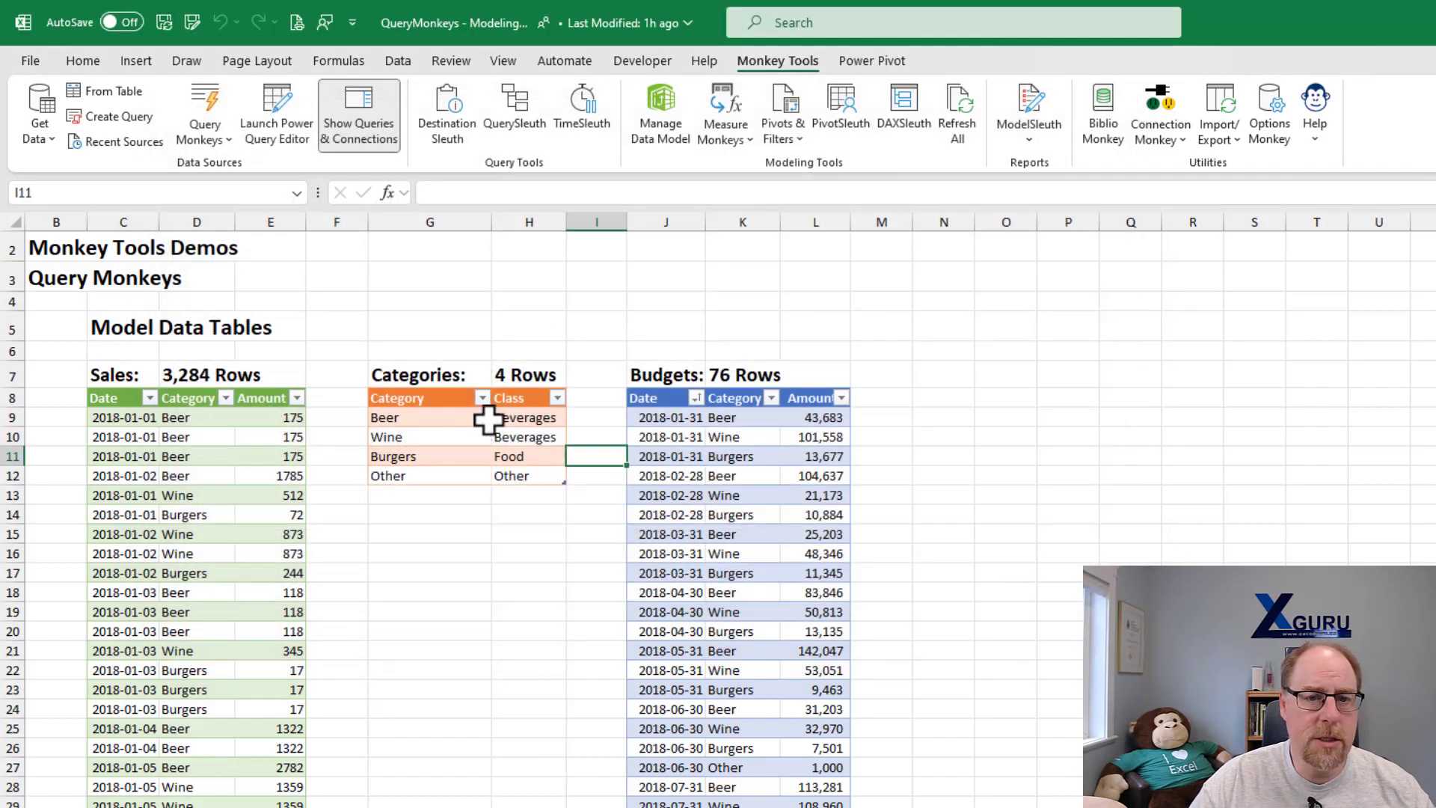
Step: In the Power Pivot model diagram, relate the Date fields of Budgets and Sales to the Calendar table's Date
click(667, 103)
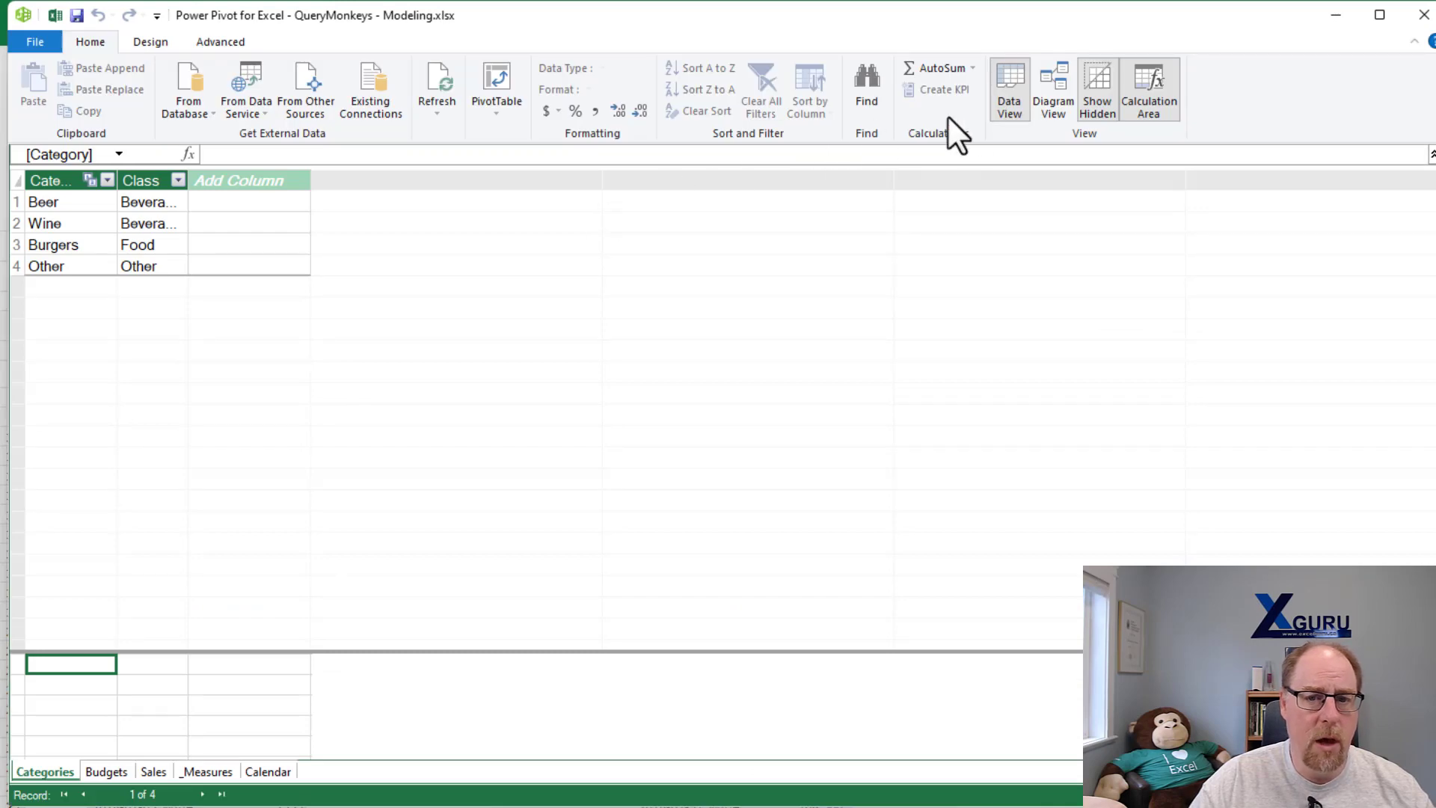
click(1057, 92)
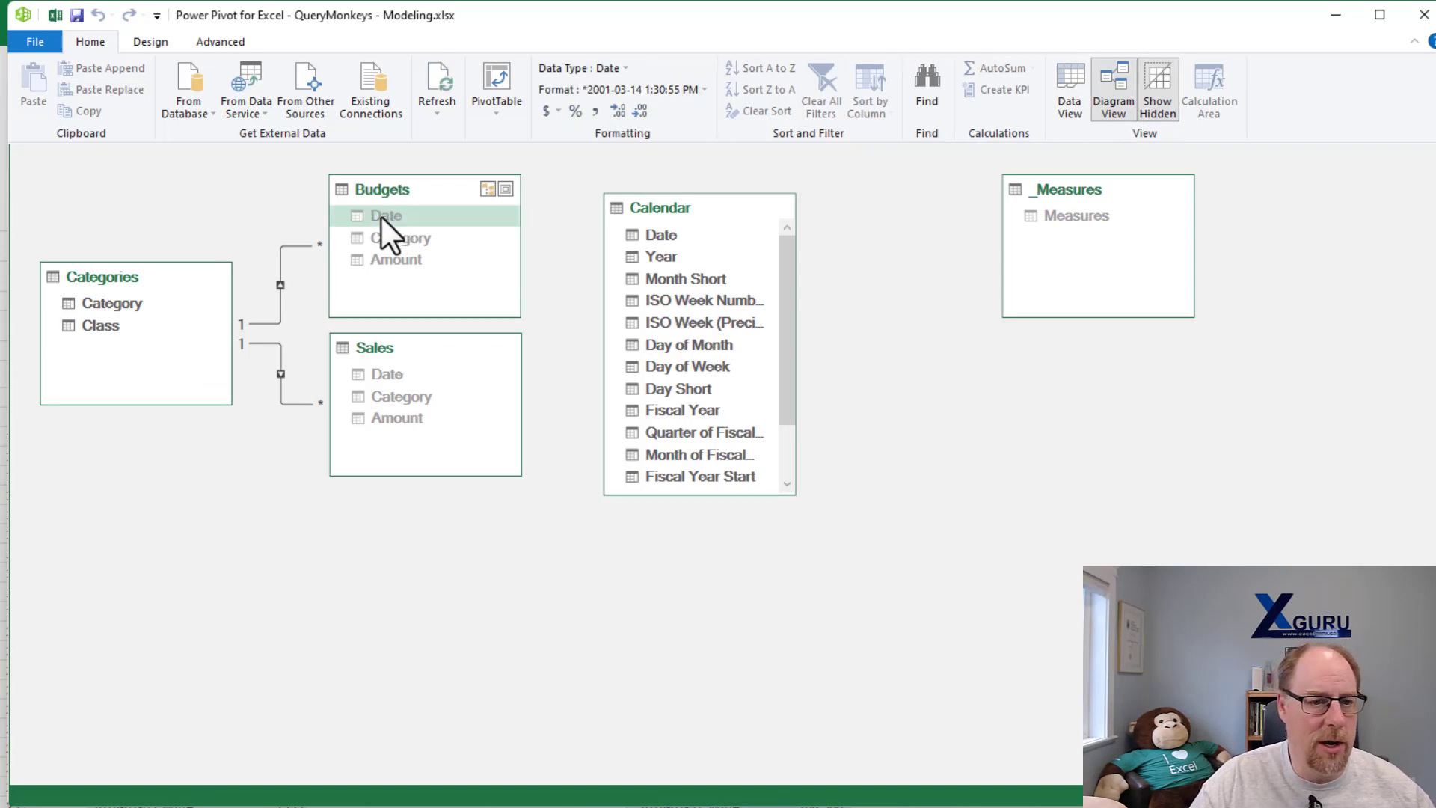
drag(380, 216, 633, 243)
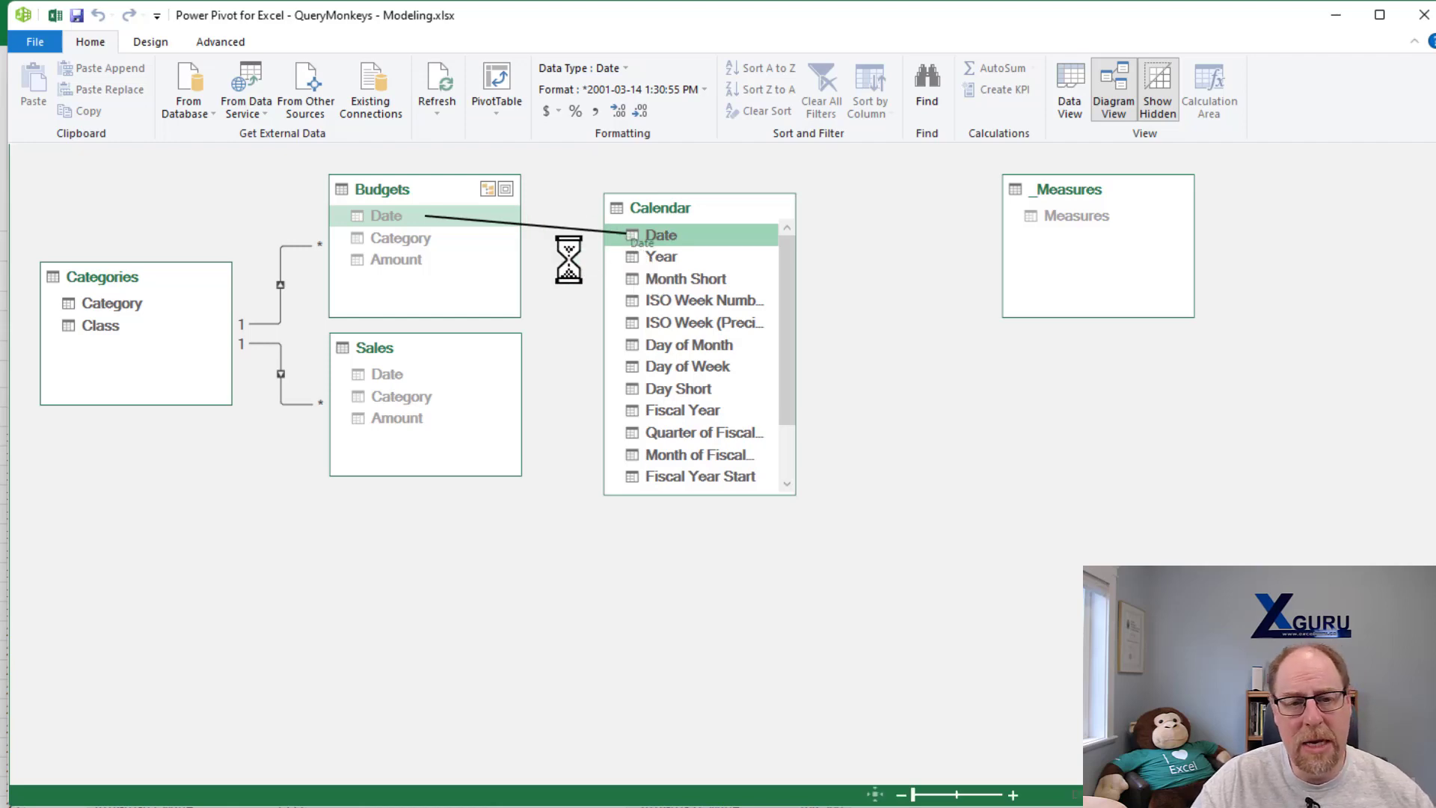
drag(390, 375, 642, 243)
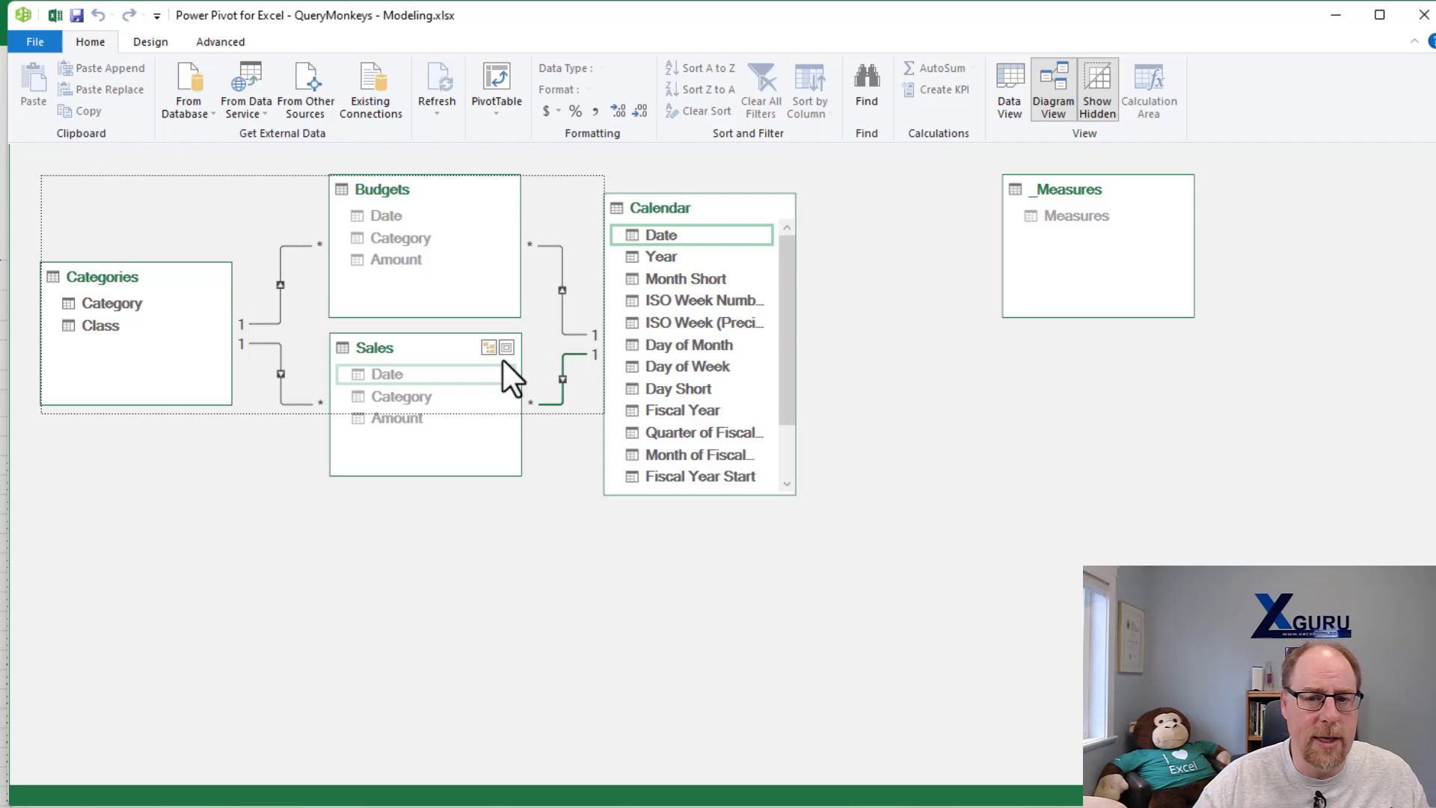
Step: In the Calendar table's data, sort the Month Short column by Month of Fiscal Year
click(1009, 75)
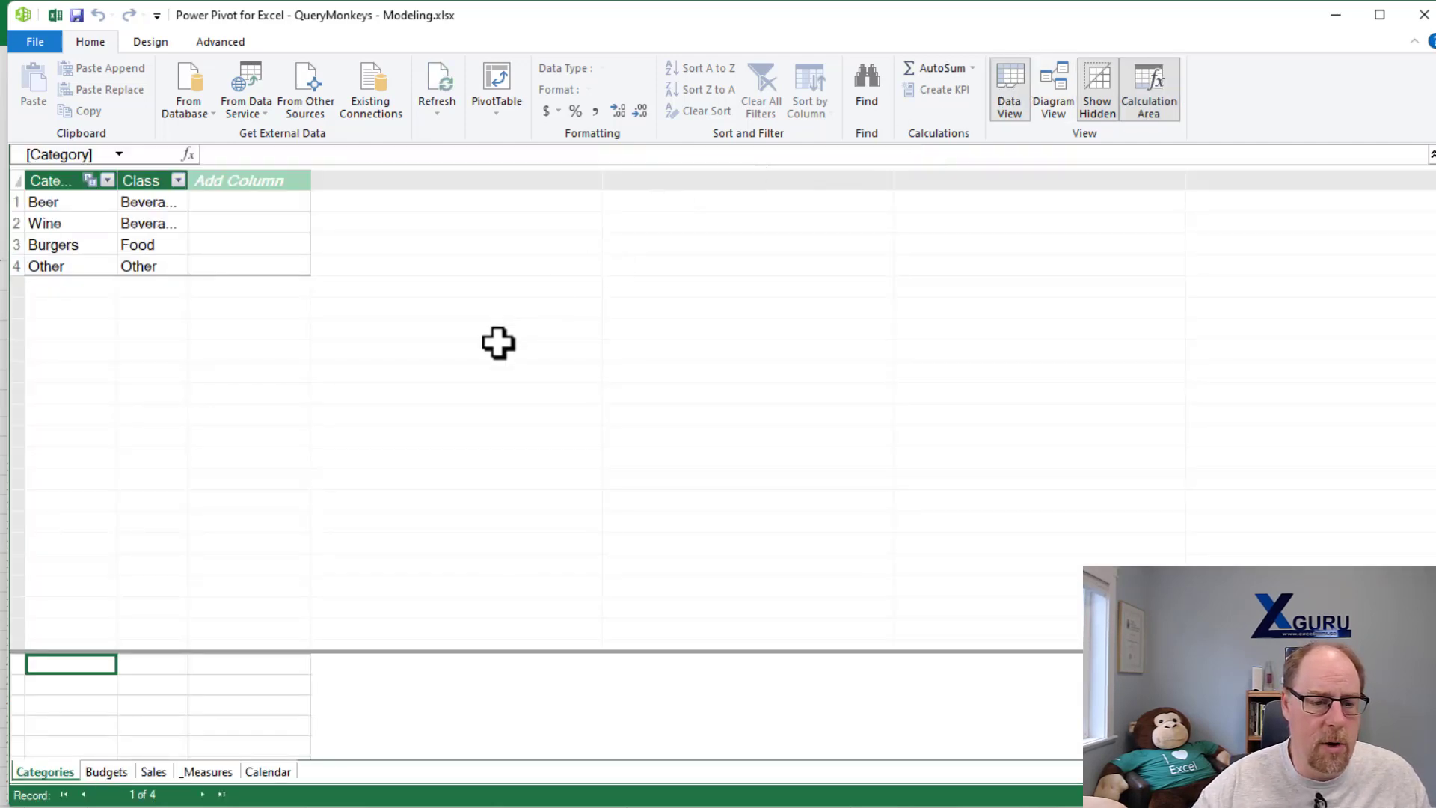
click(268, 771)
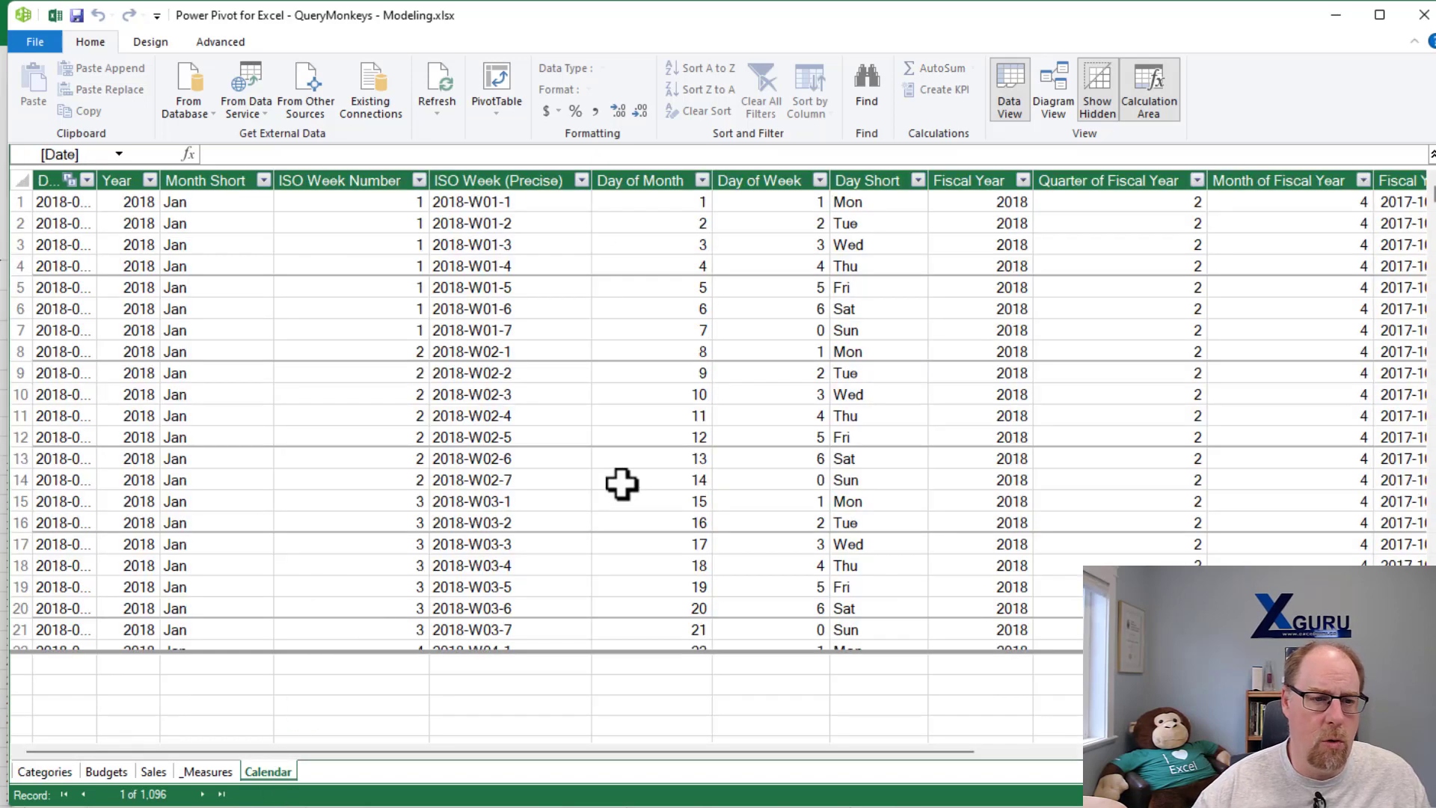
click(217, 180)
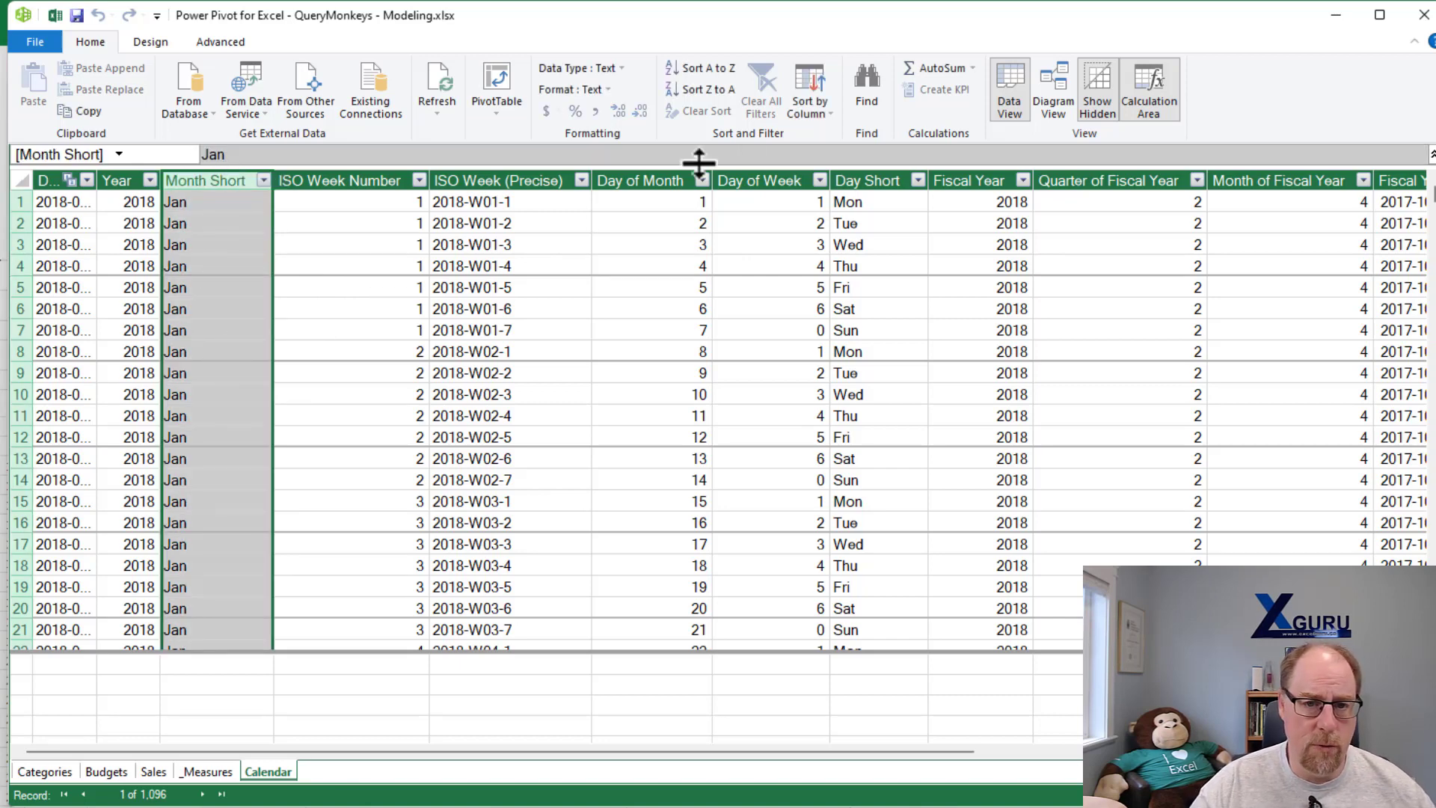
click(802, 110)
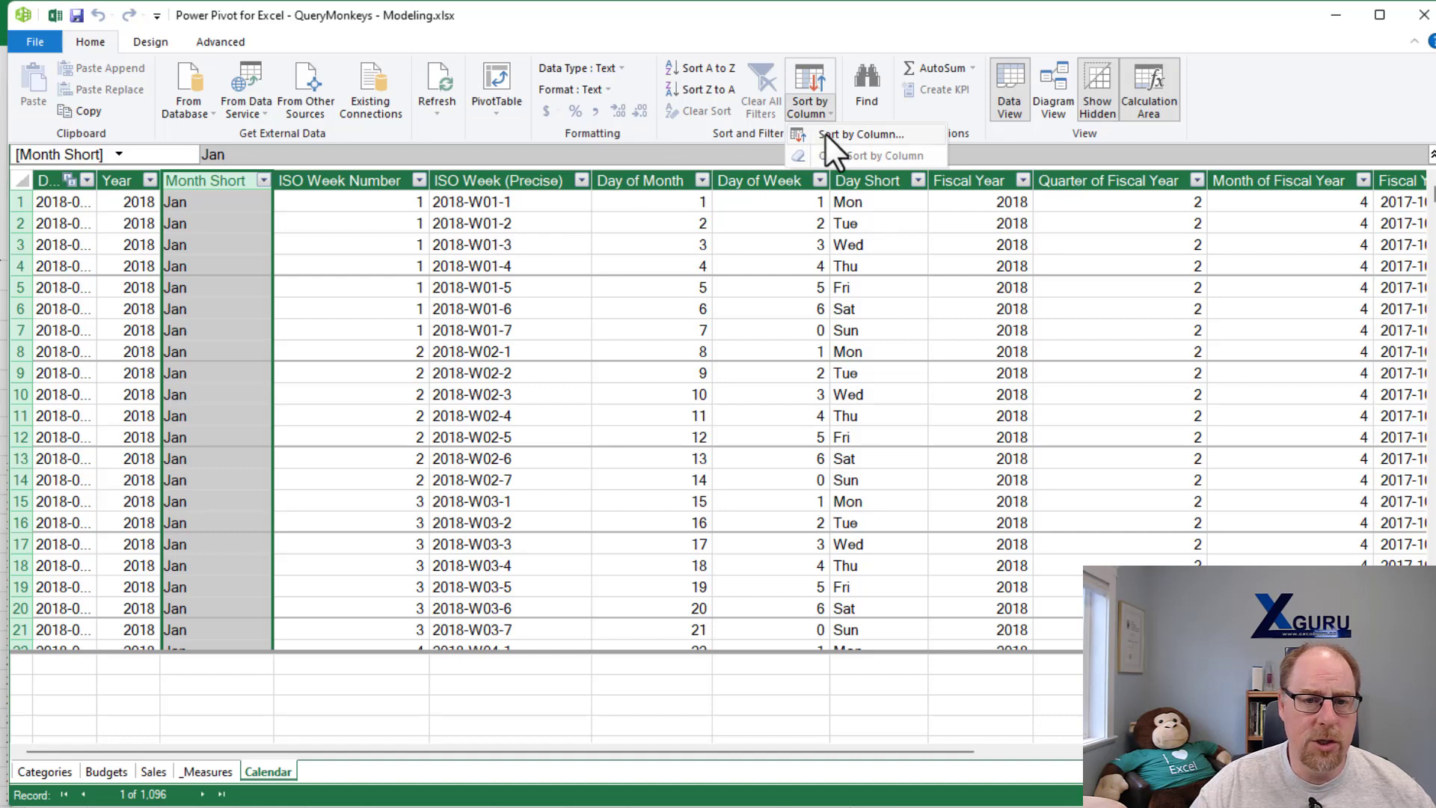
click(824, 134)
drag(904, 427, 504, 178)
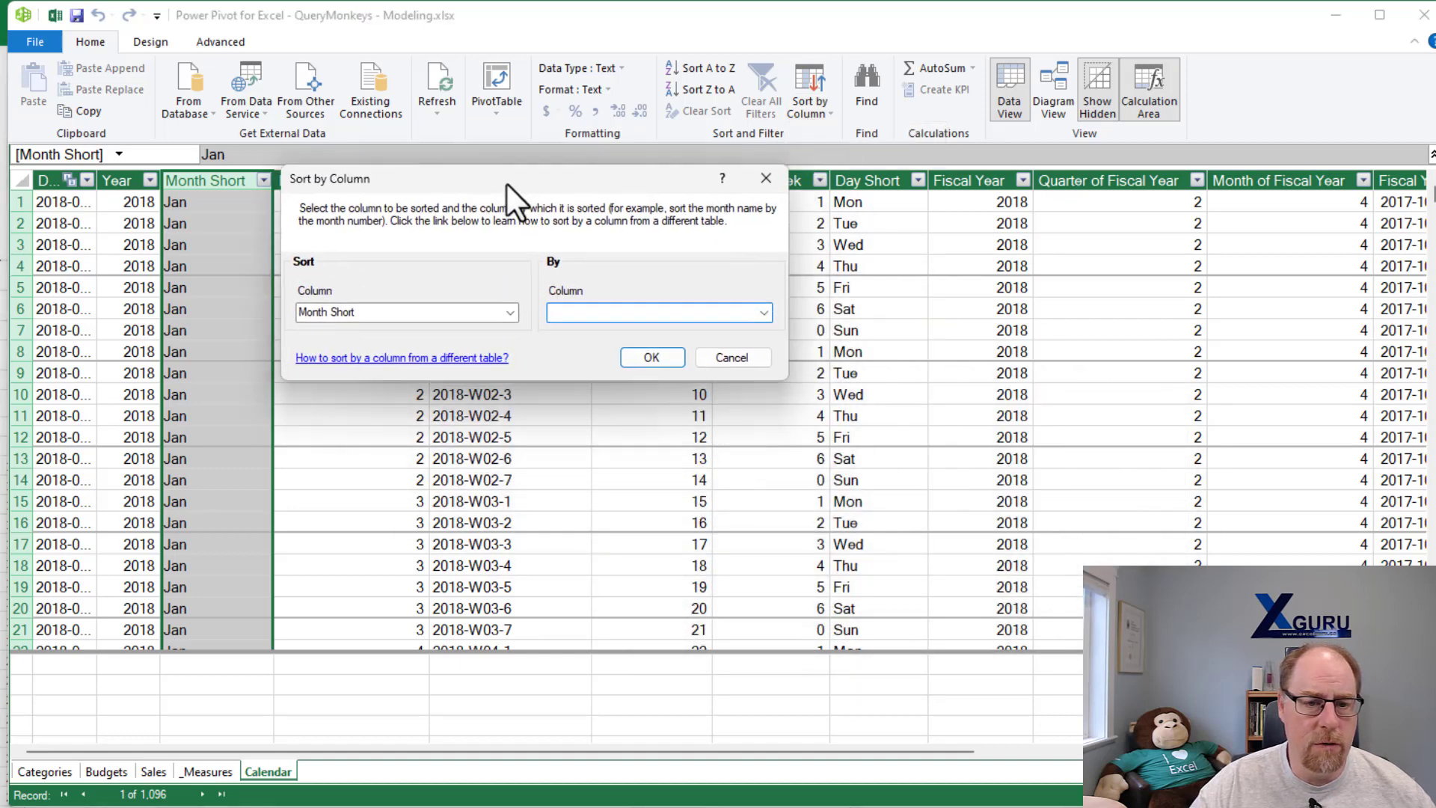
click(761, 309)
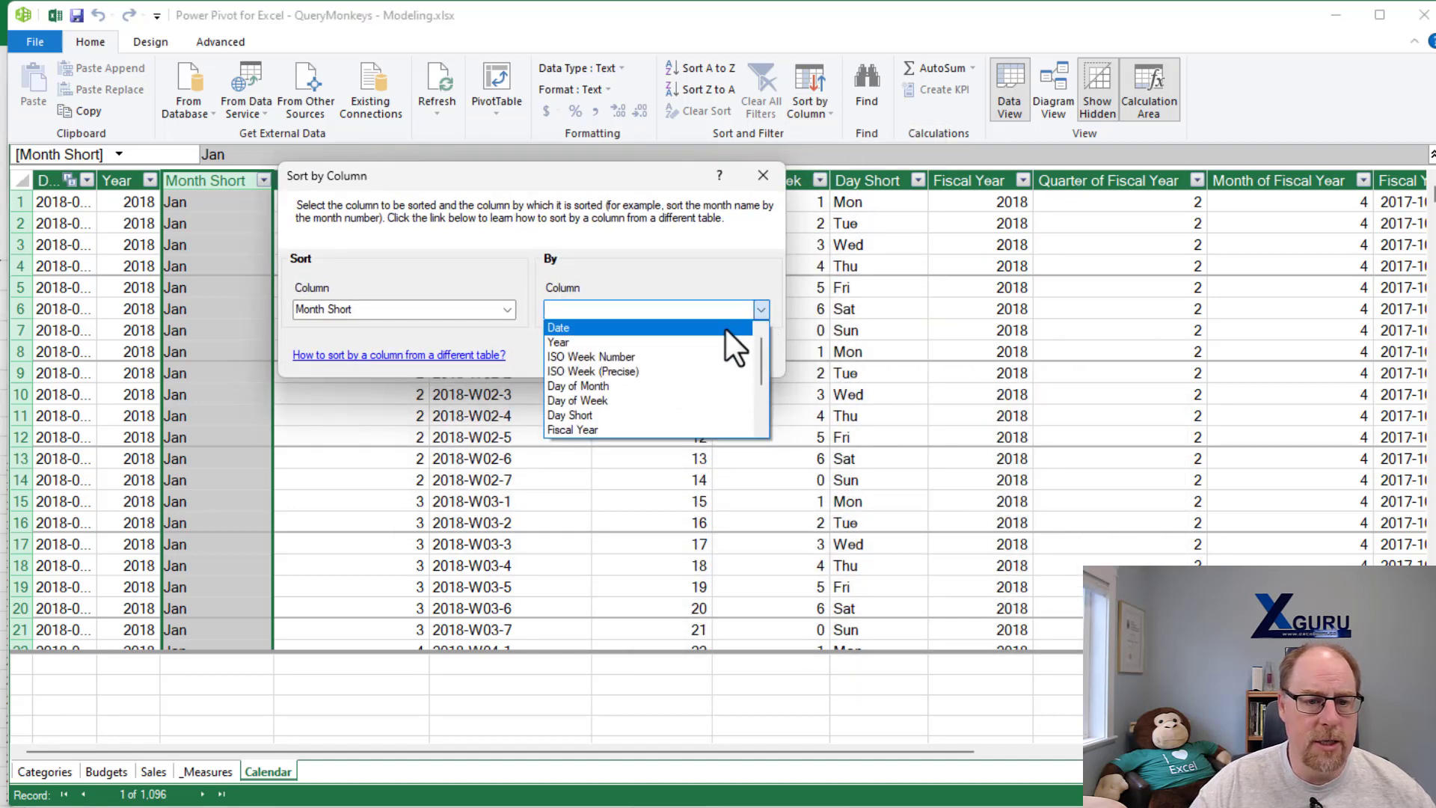
scroll(668, 354, down, 1)
scroll(669, 353, down, 1)
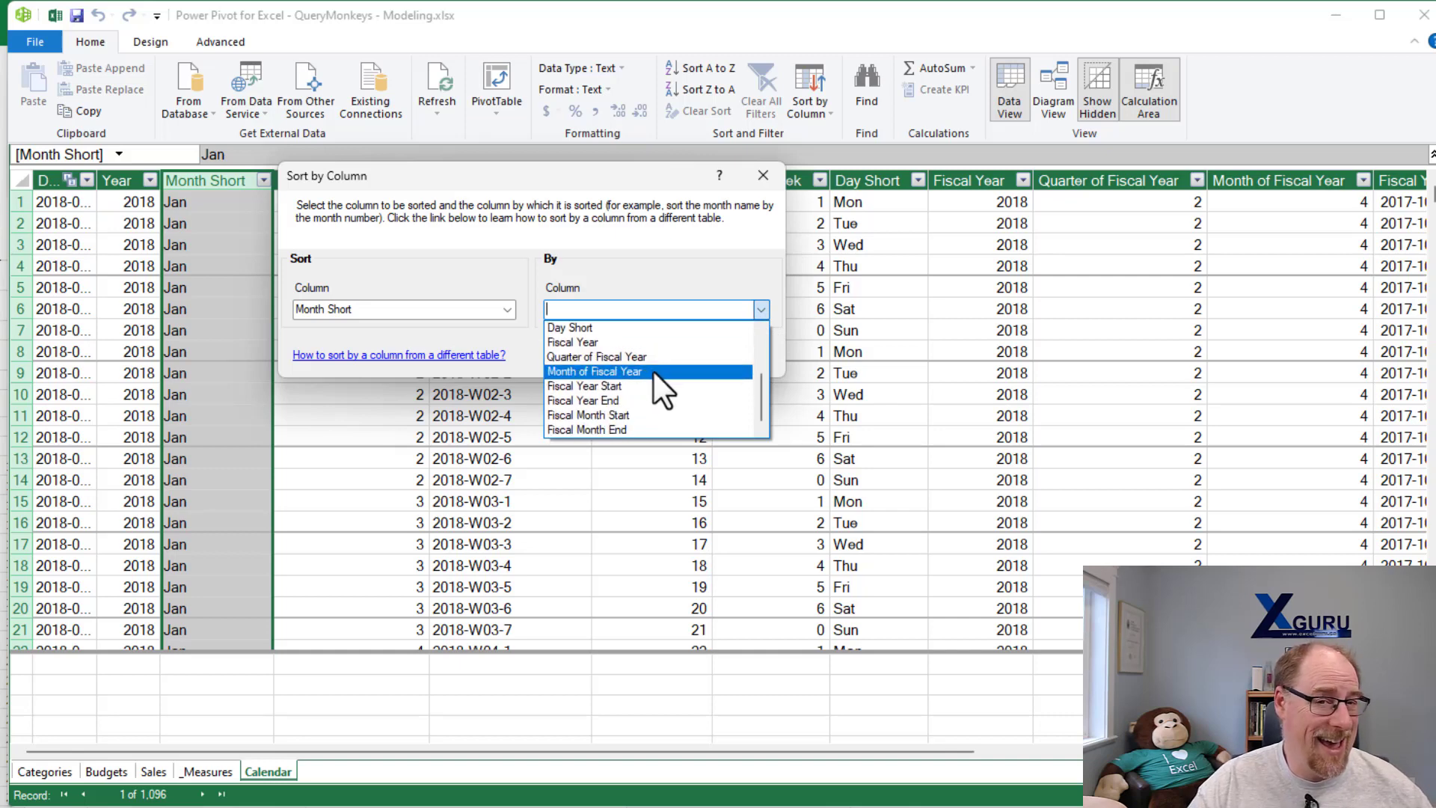
click(653, 371)
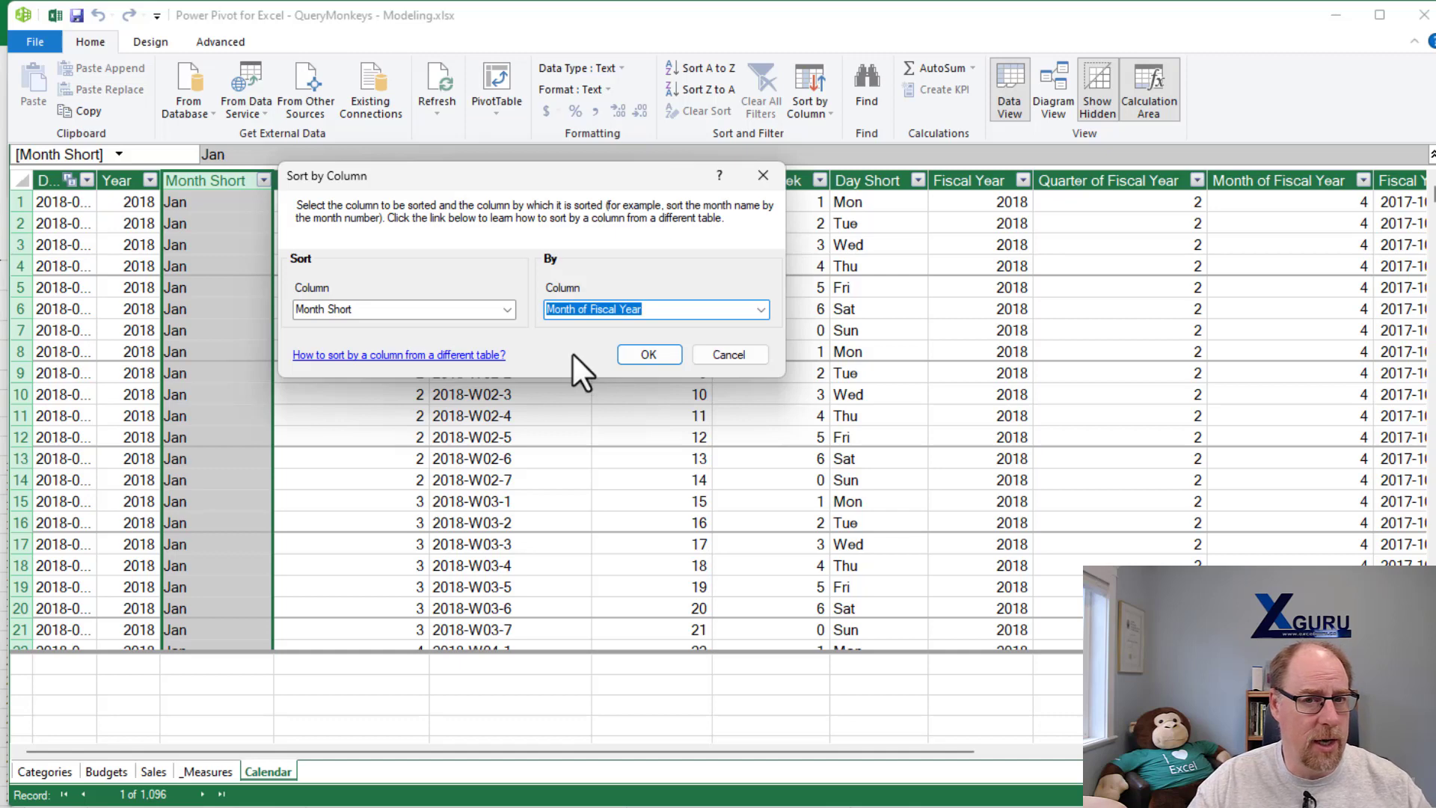
click(644, 356)
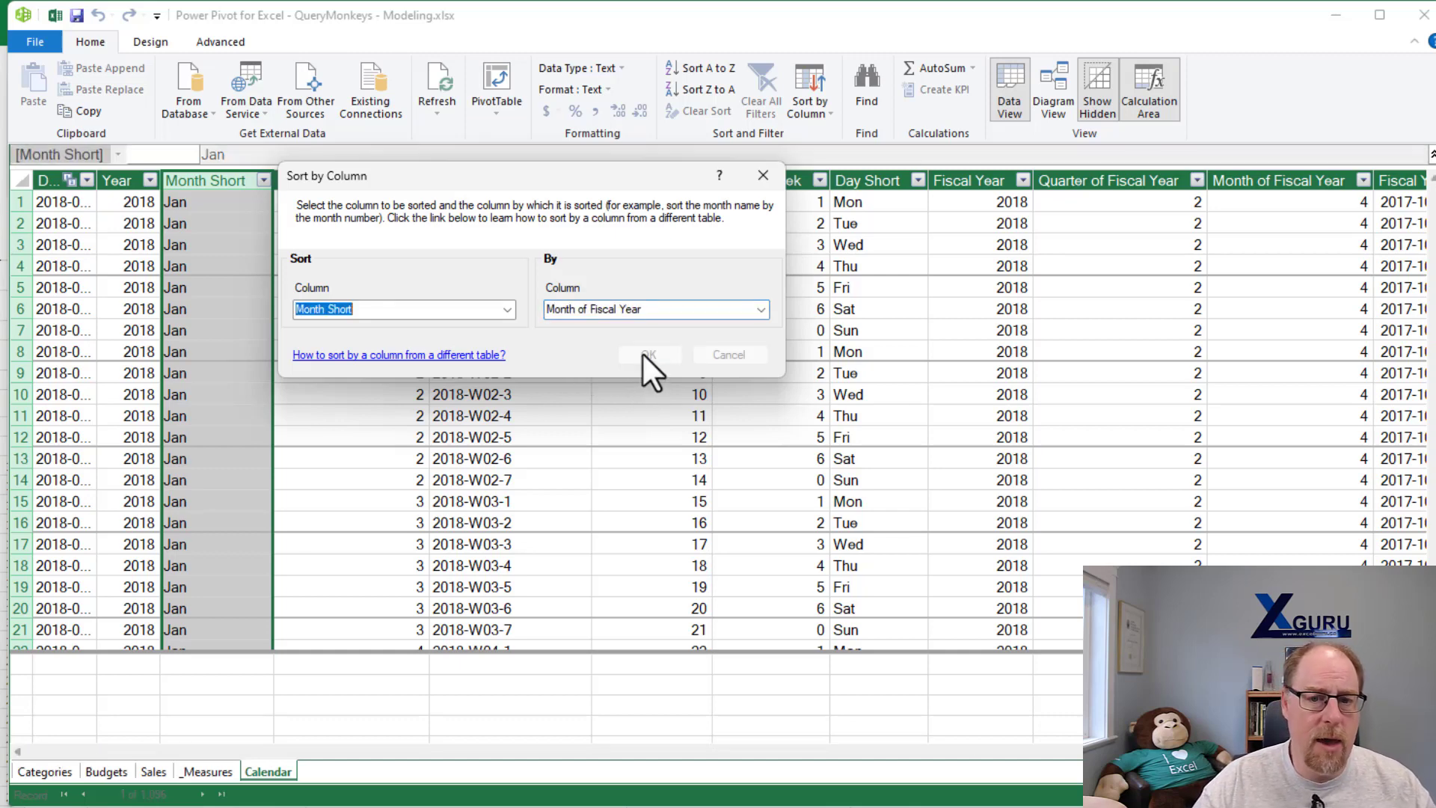
Step: Set the Calendar table's Day Short column to sort by Day of Week
click(860, 179)
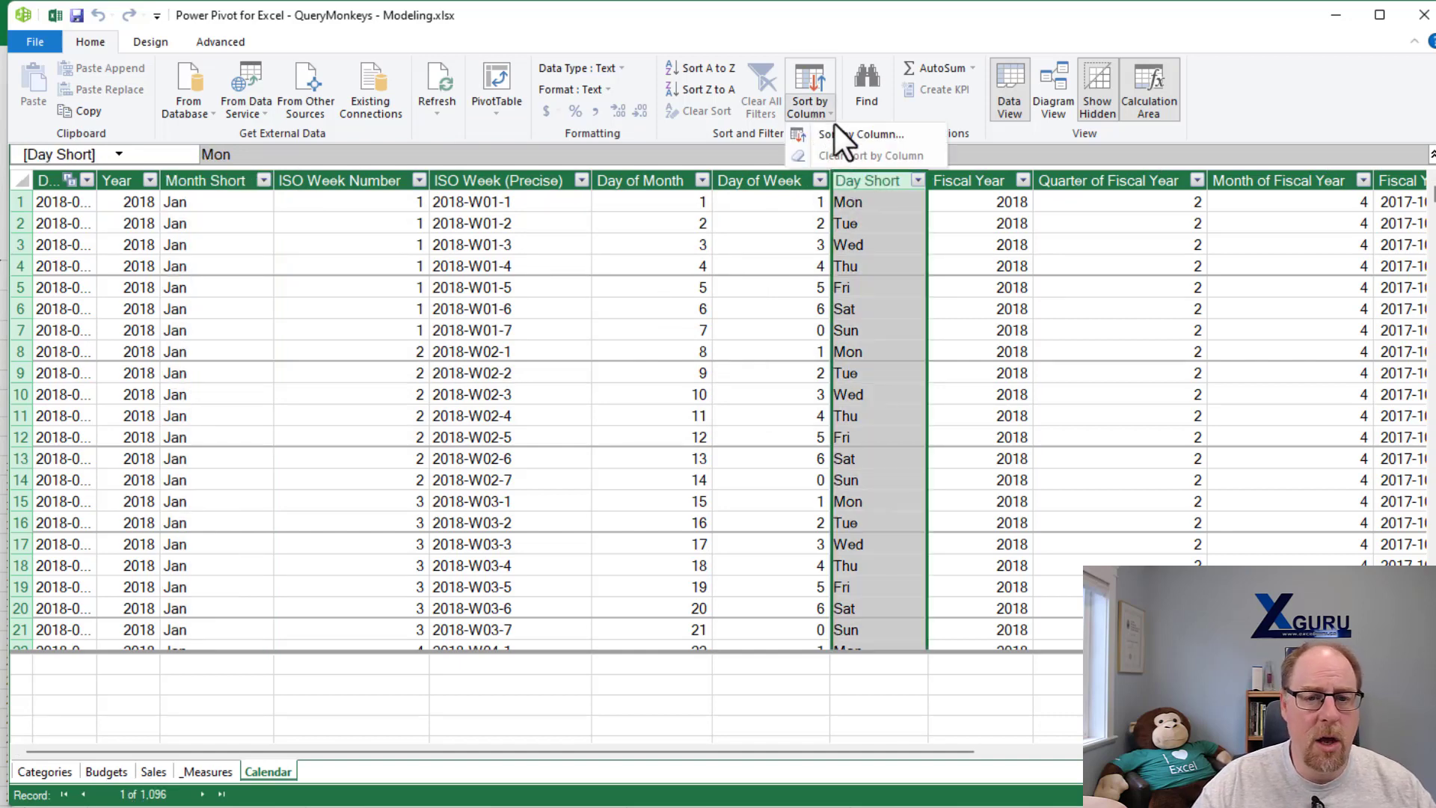
click(836, 135)
drag(958, 428, 568, 114)
click(772, 247)
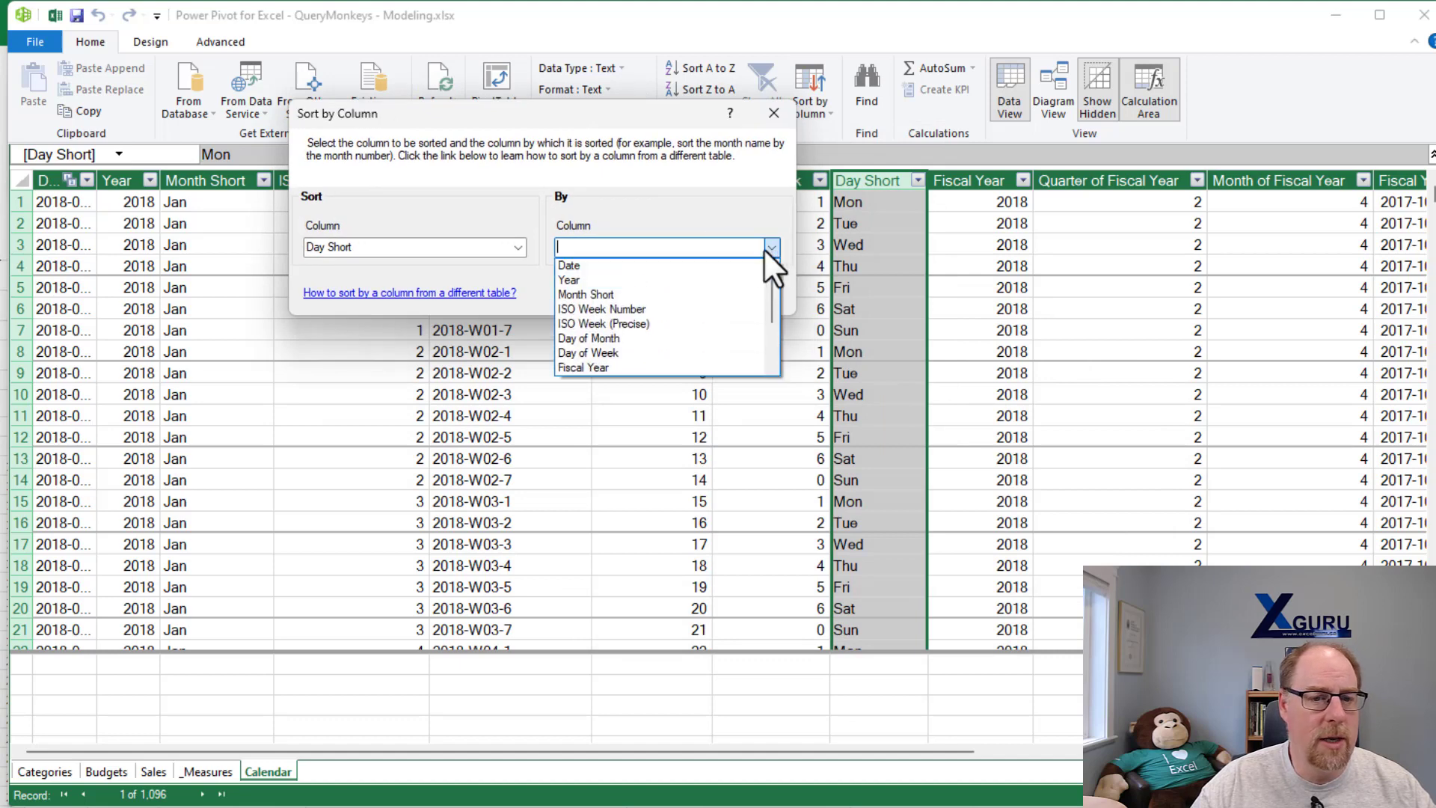
click(657, 351)
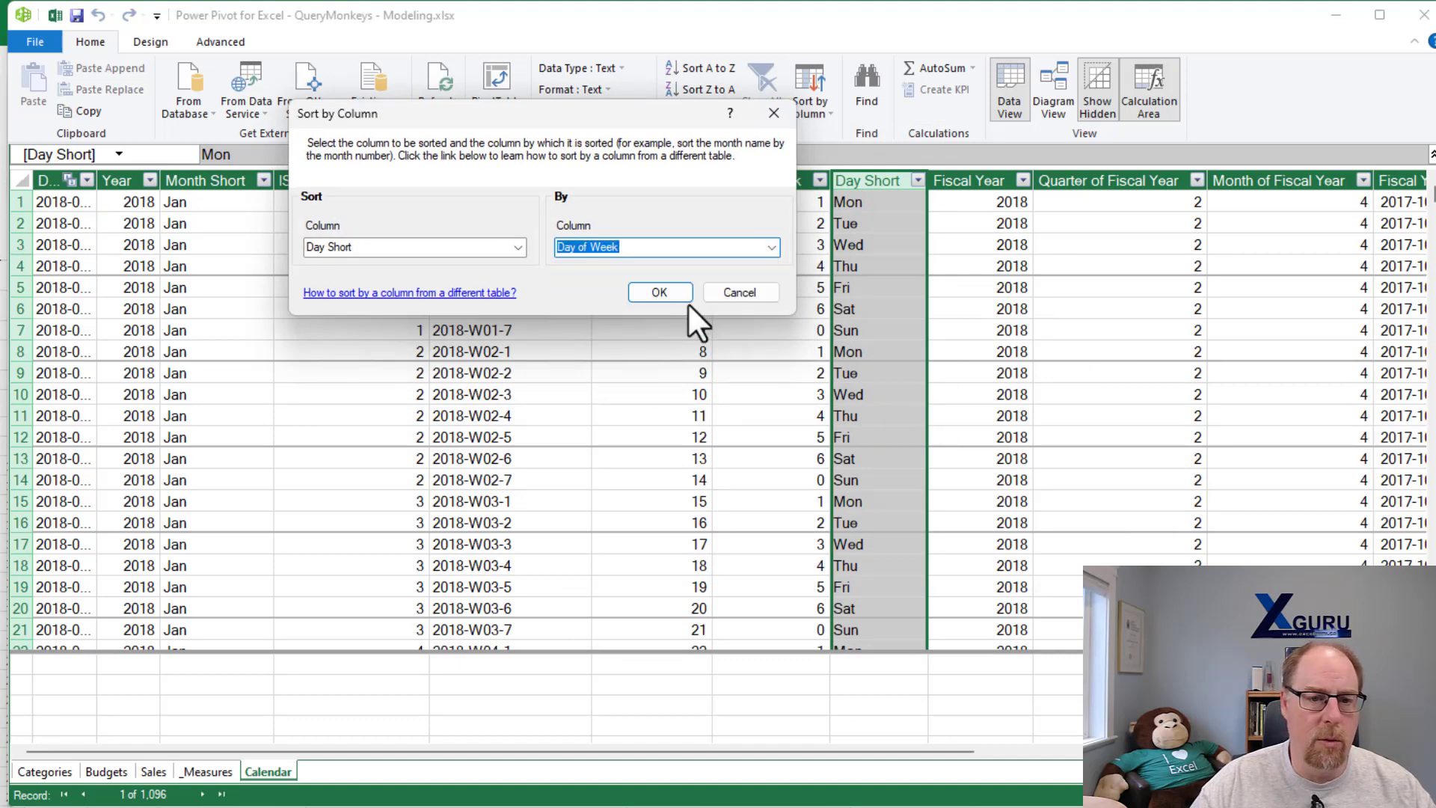
click(669, 293)
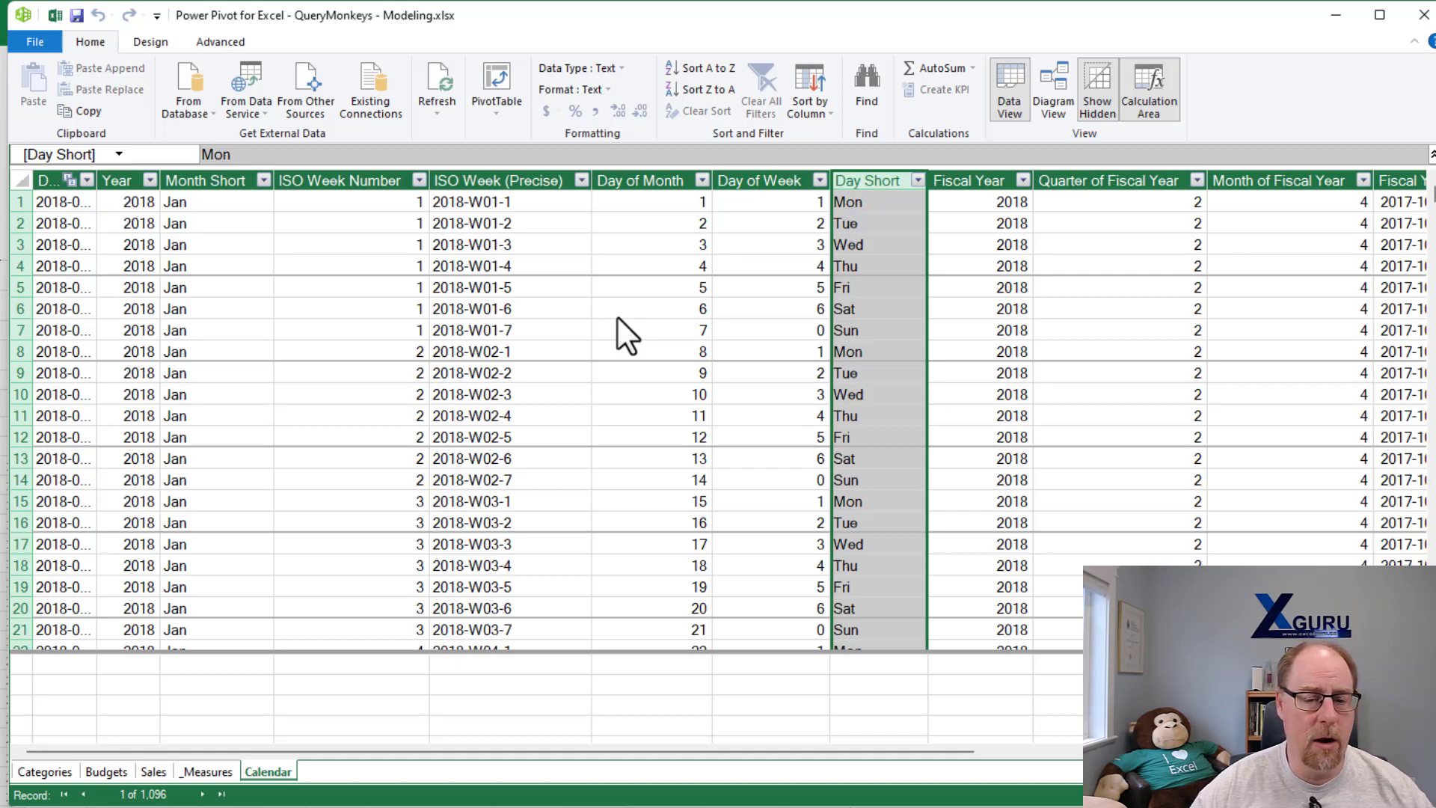
Step: Examine the fiscal year and fiscal month start and end date columns of the Calendar table
drag(545, 748, 882, 772)
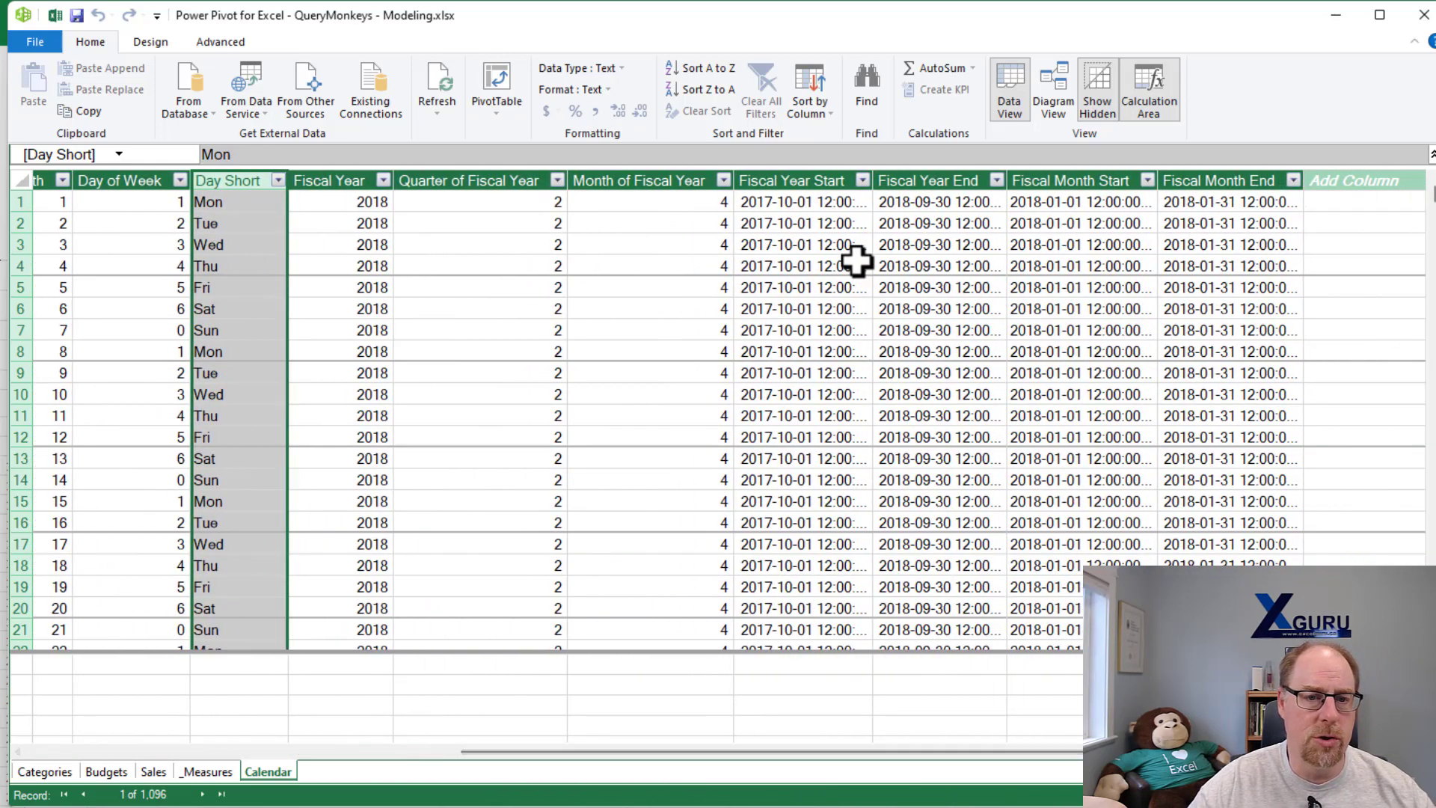